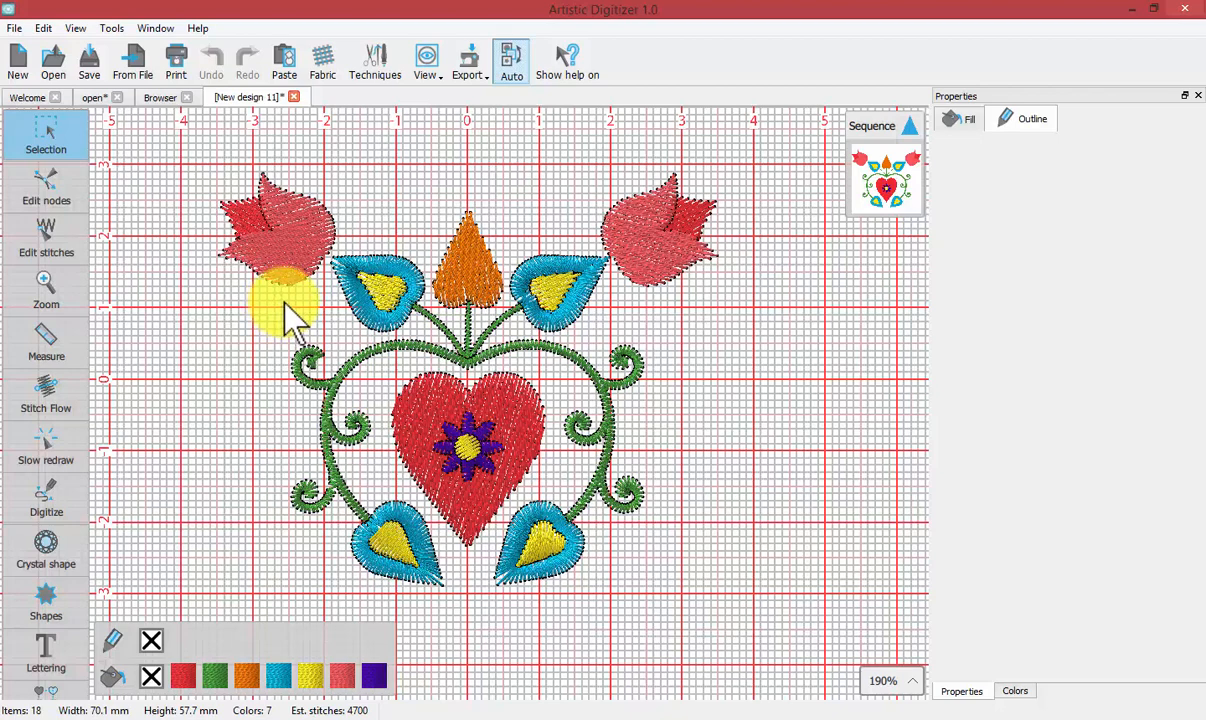
Outline the red heart with an Array of the Bow03 clip art, drawing a short horizontal placement vector above its left lobe.
left_click(505, 392)
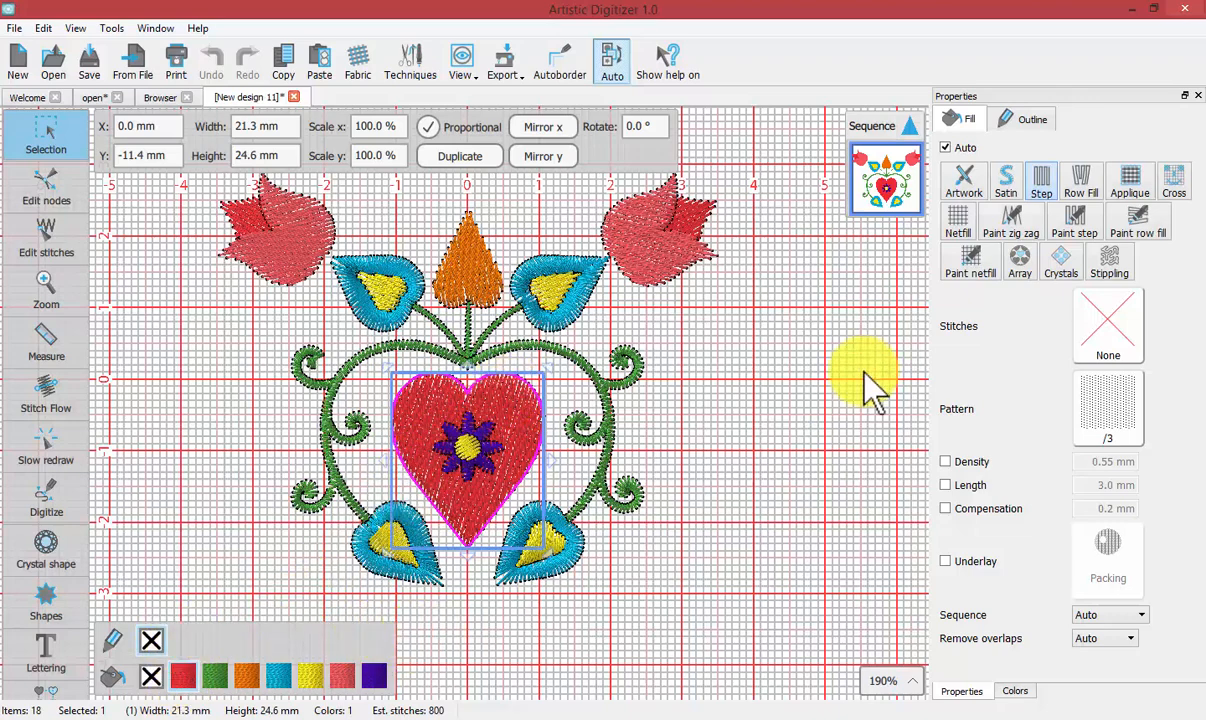
left_click(1033, 121)
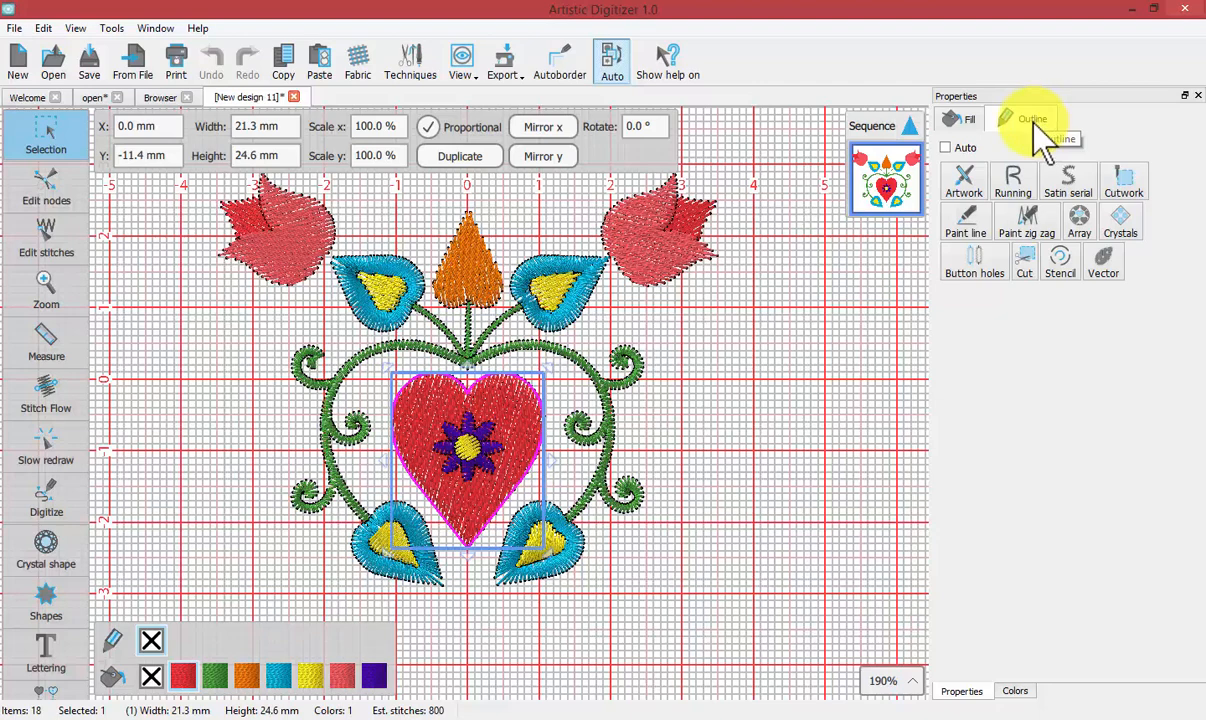
left_click(1079, 219)
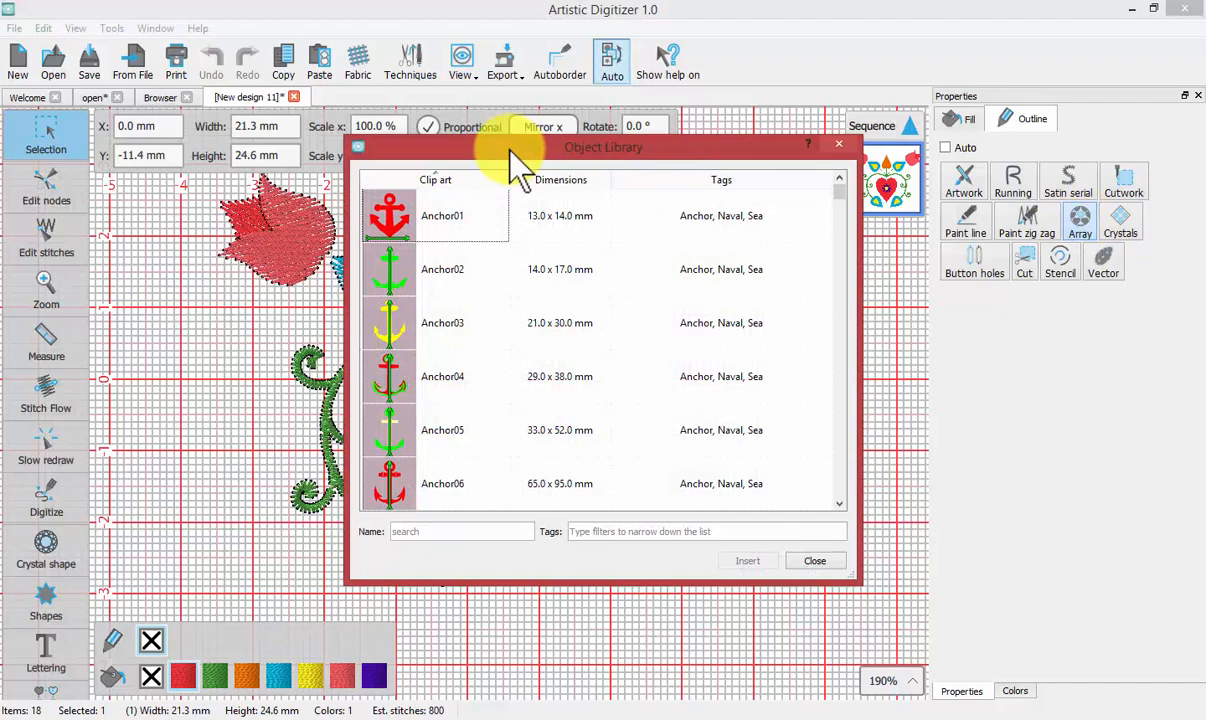
left_click_drag(511, 150, 781, 105)
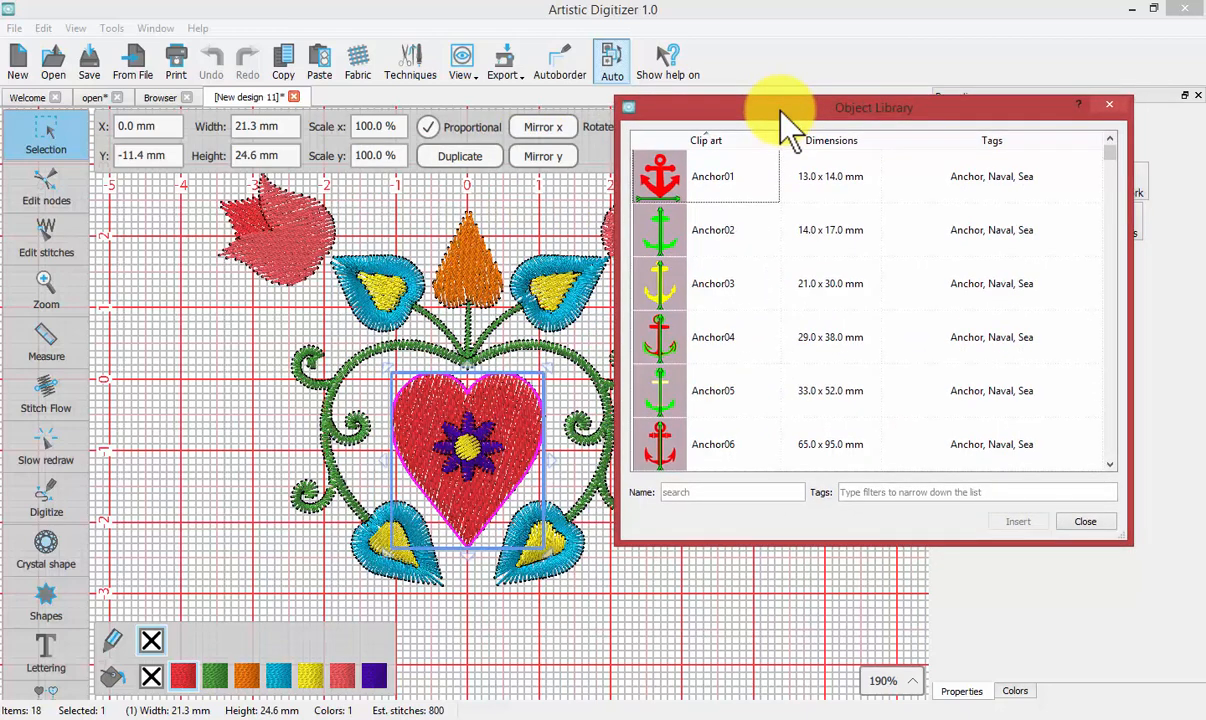
left_click_drag(1114, 152, 1109, 216)
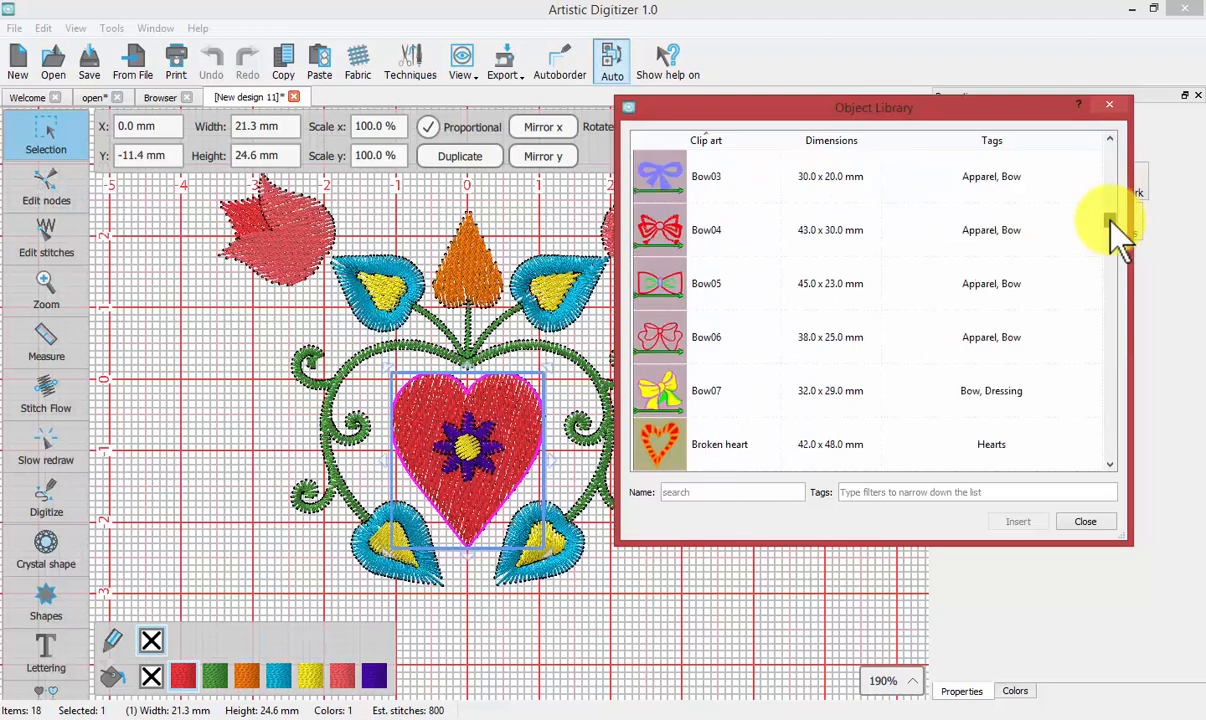
left_click(667, 175)
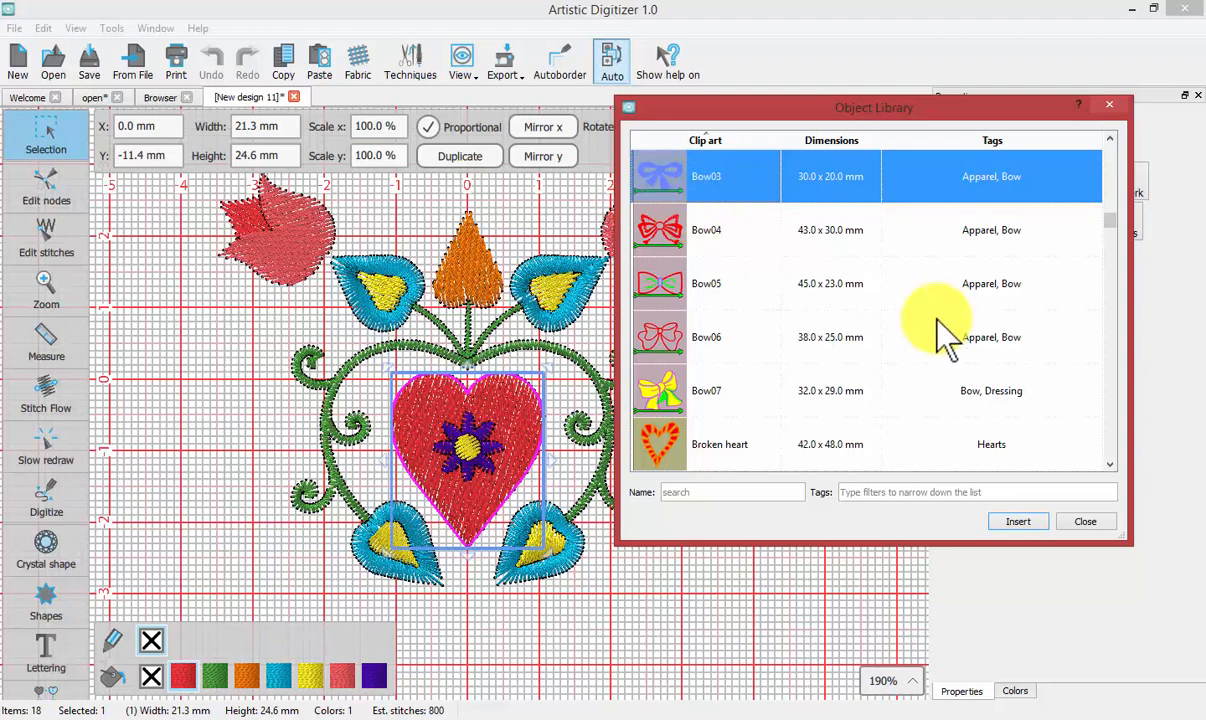
left_click(1017, 521)
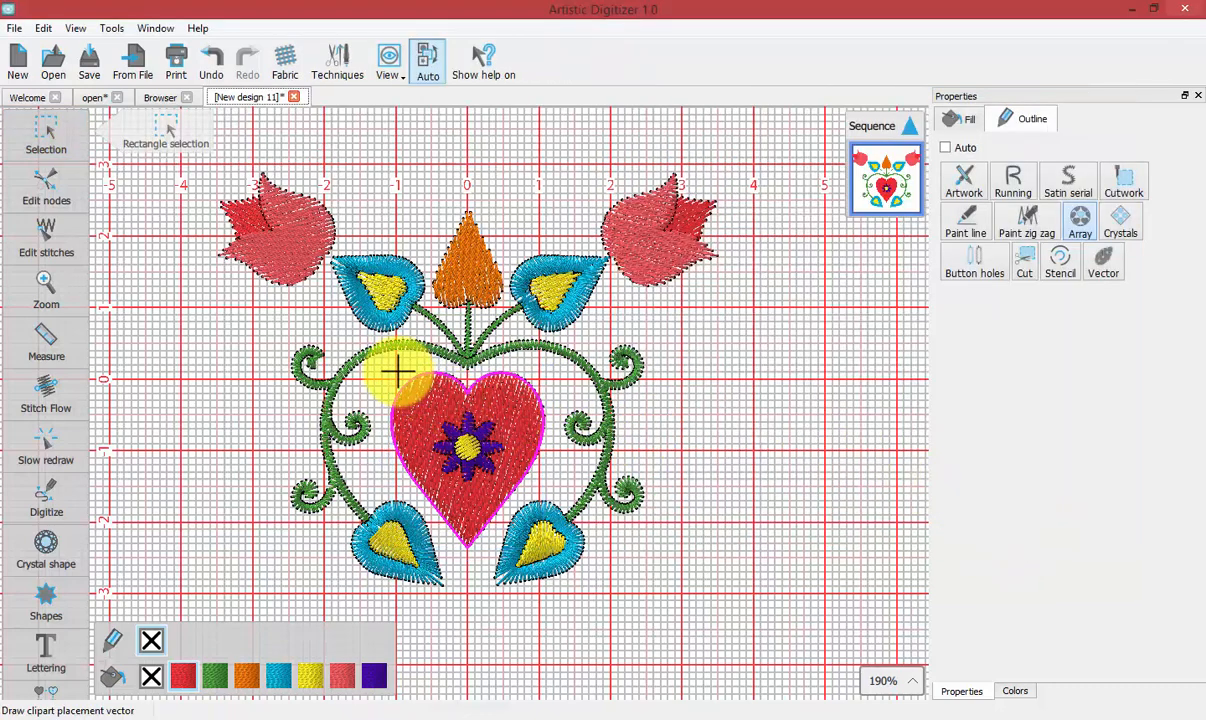
left_click(396, 375)
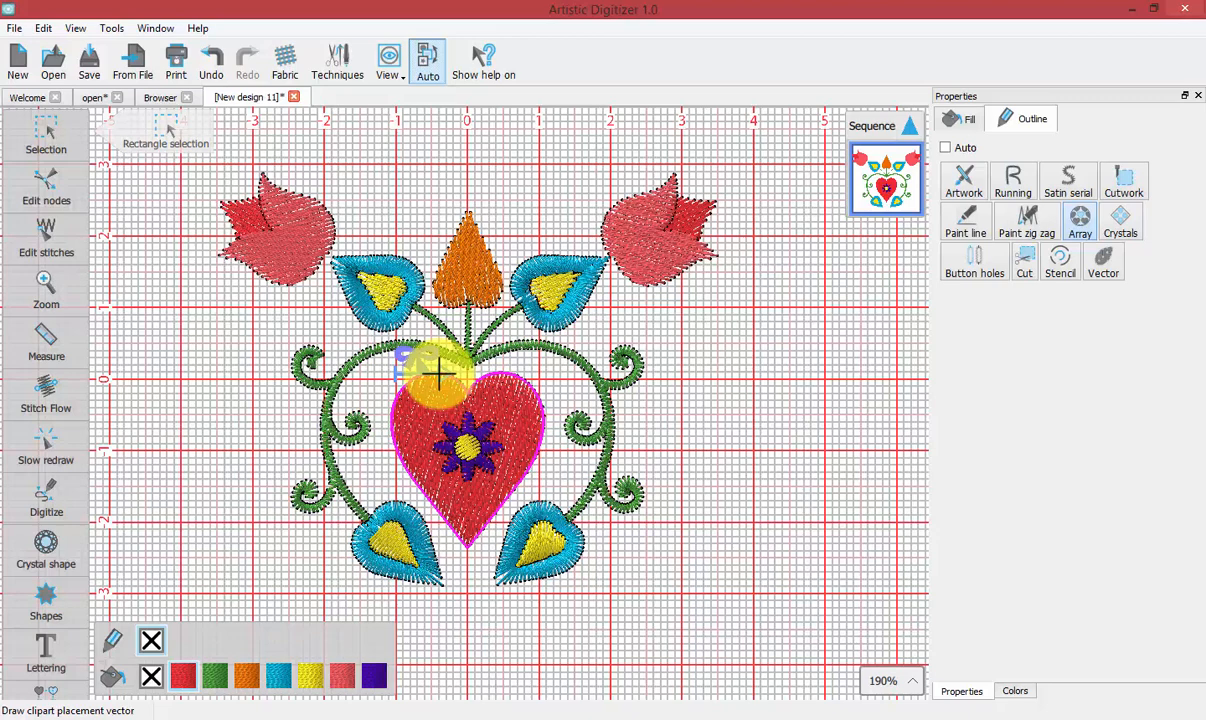
left_click(437, 372)
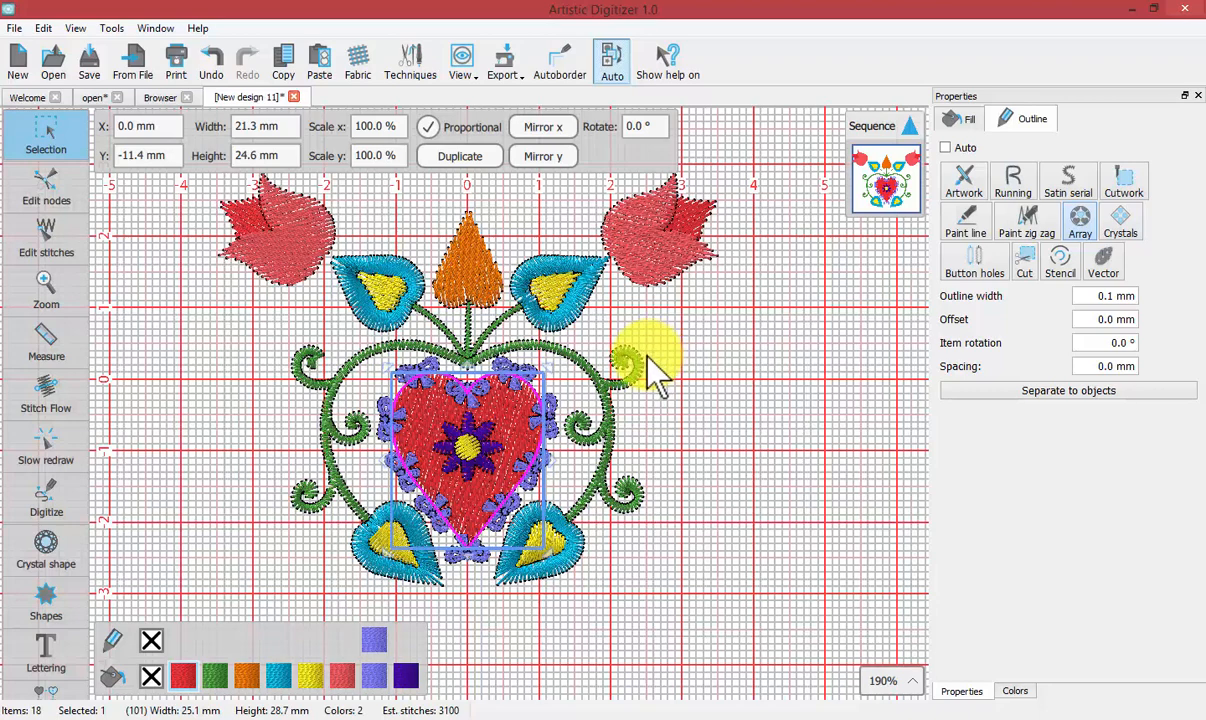
Undo the bow array on the heart's outline and deselect the heart.
left_click(213, 52)
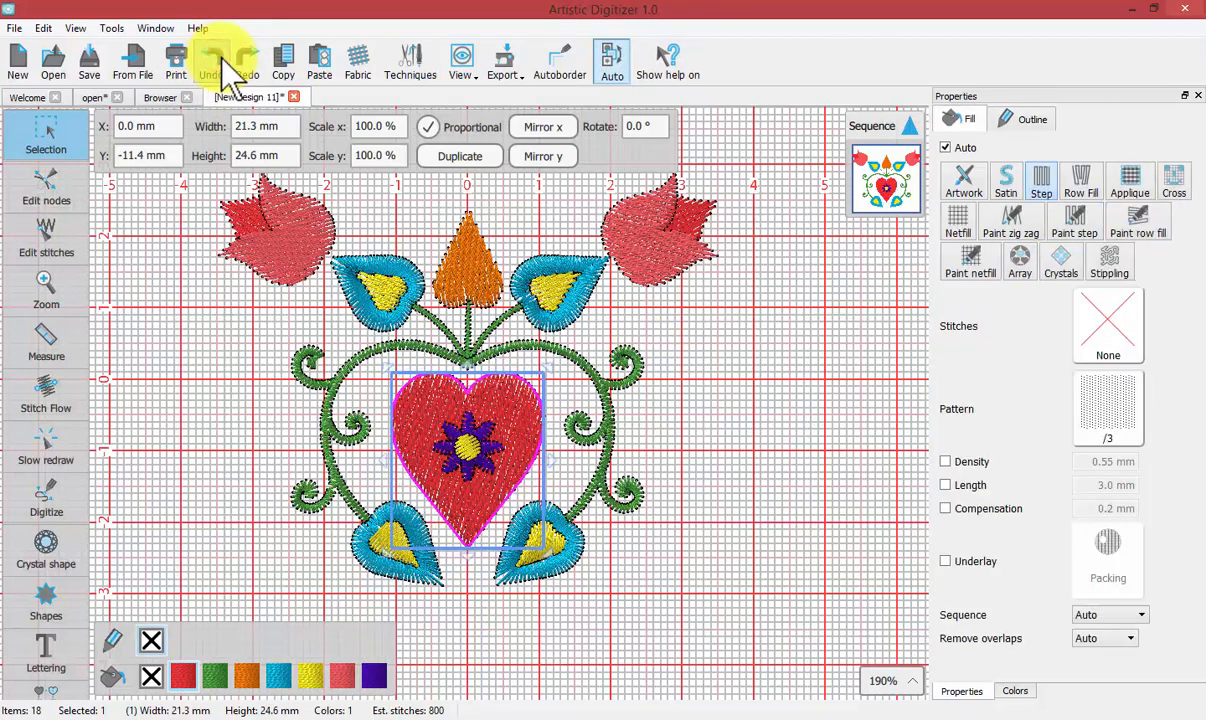
left_click(760, 380)
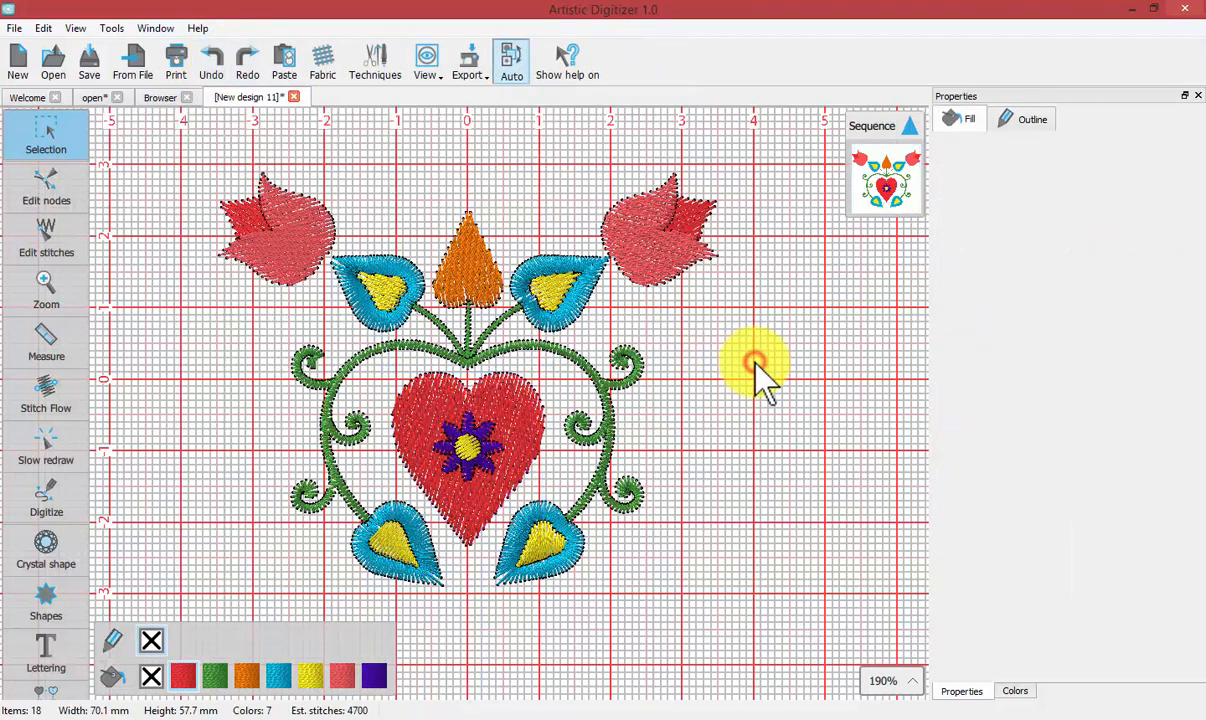
Draw a five-ray star about 6.4 mm wide and 6.1 mm high in the empty area right of the heart.
left_click(48, 610)
left_click(142, 592)
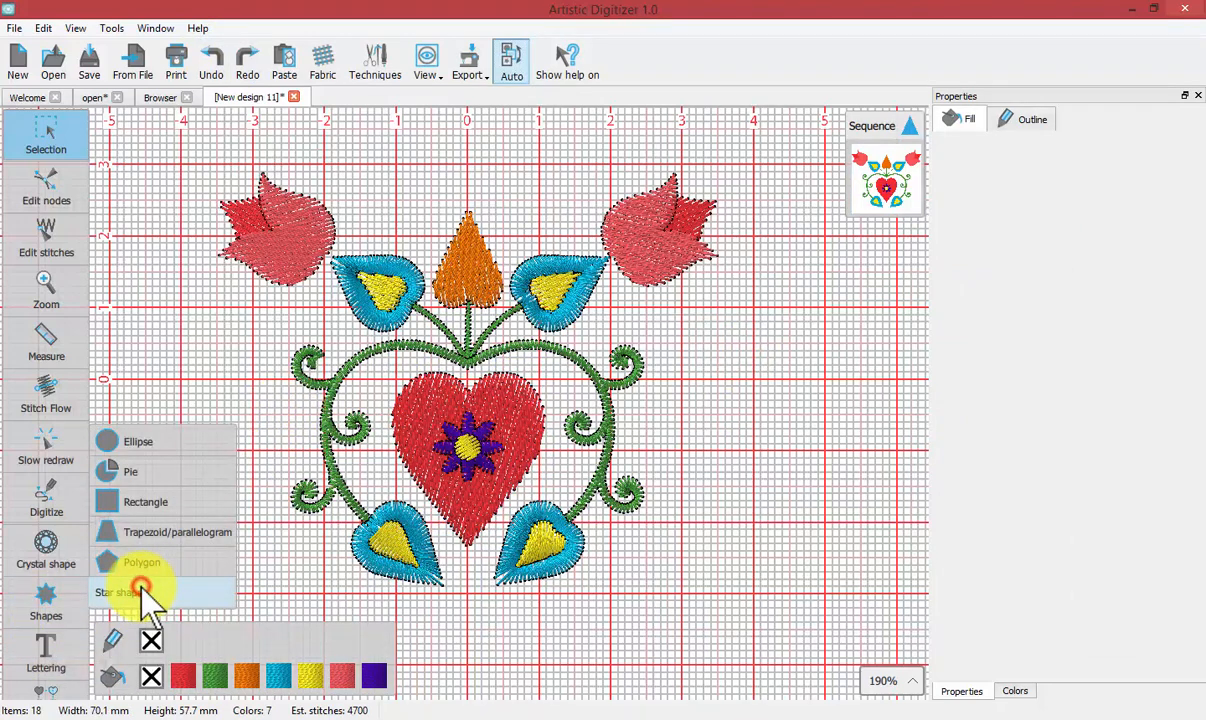
mouse_move(770, 468)
left_mouse_down()
mouse_move(773, 423)
mouse_move(778, 446)
left_mouse_up()
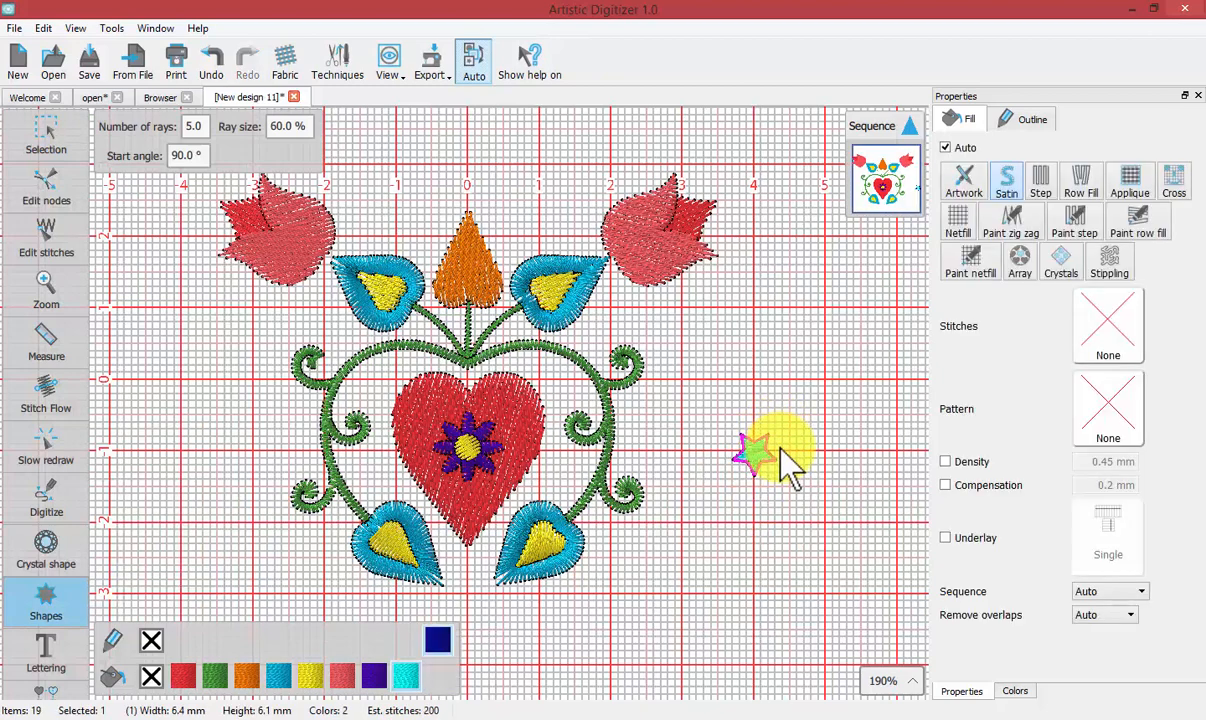
Add the red heart to the star selection and apply the Array outline so stars run around the heart.
left_click(40, 126)
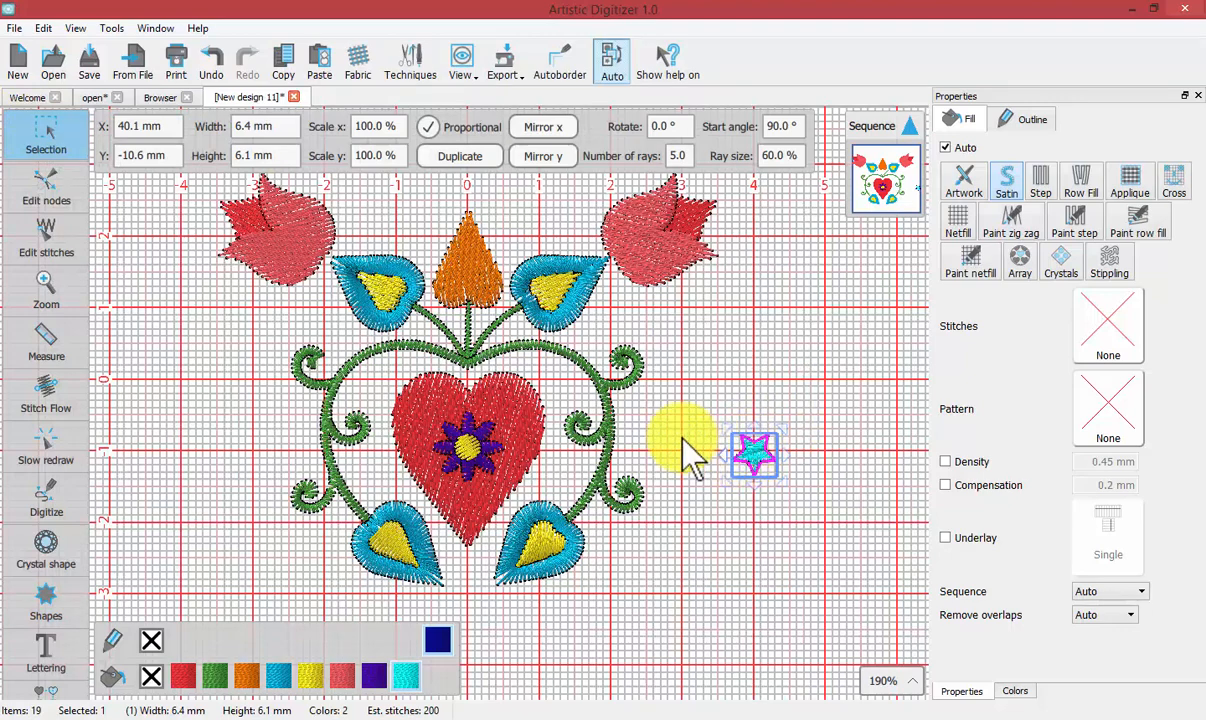
left_click(534, 393, "shift")
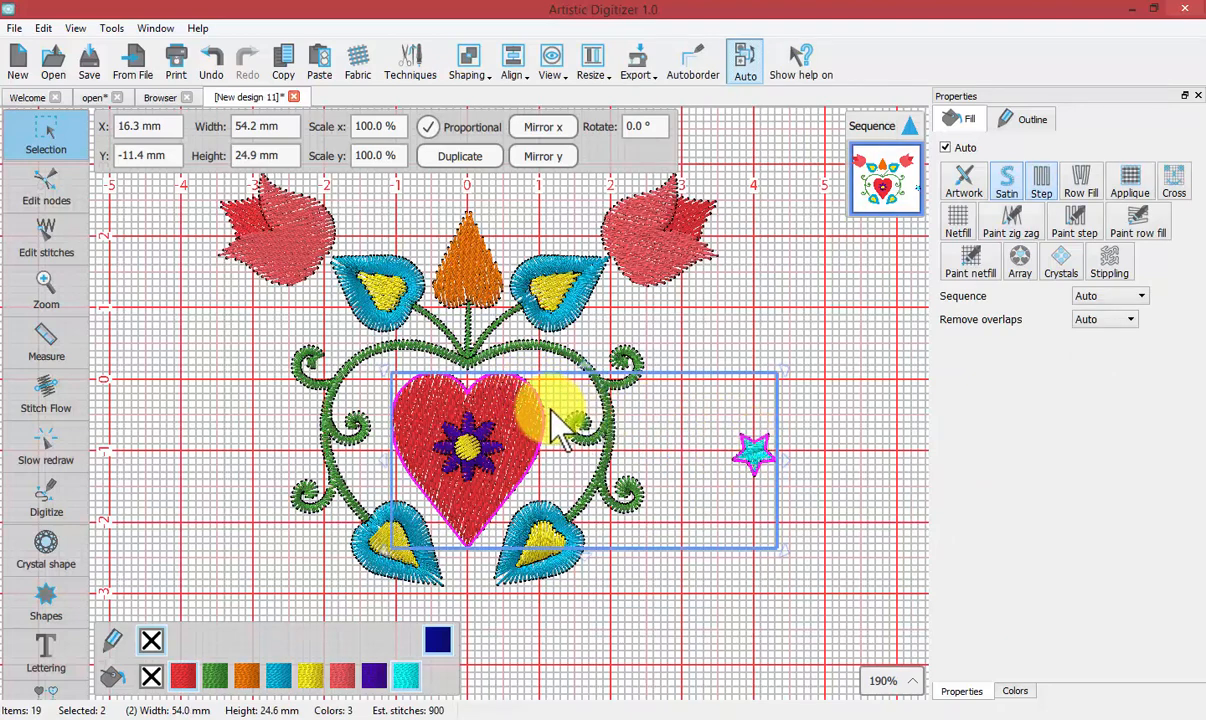
left_click(1024, 120)
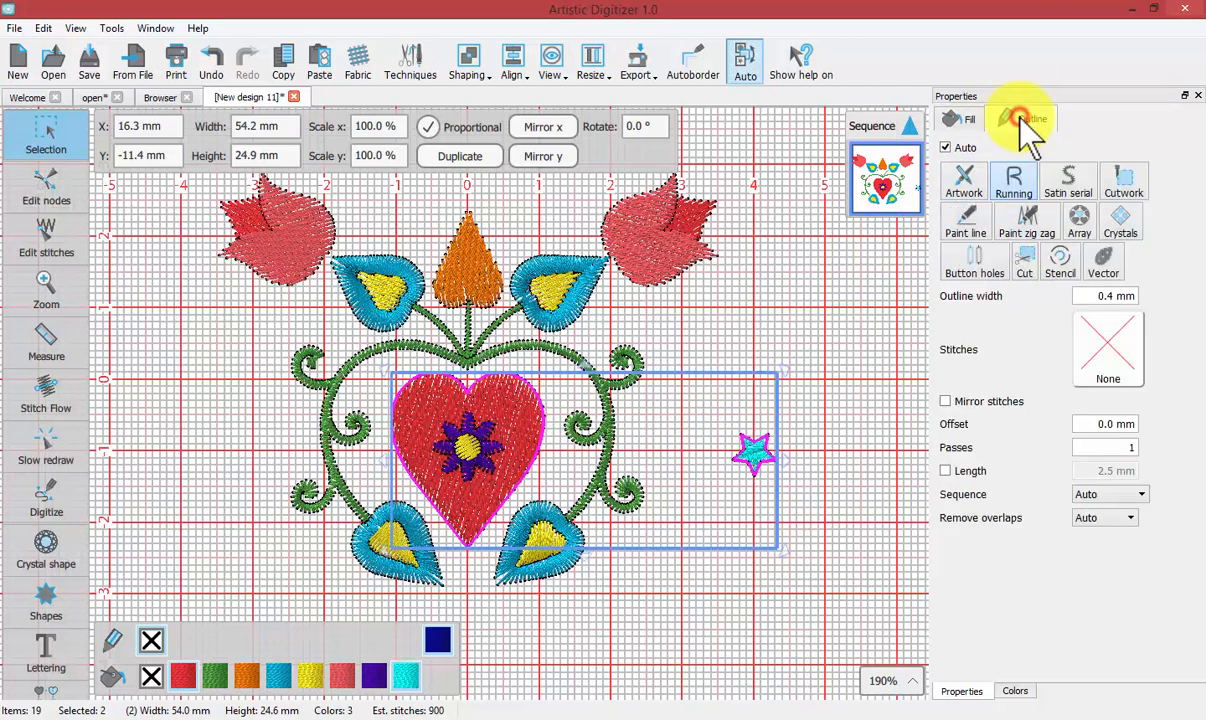
left_click(1080, 222)
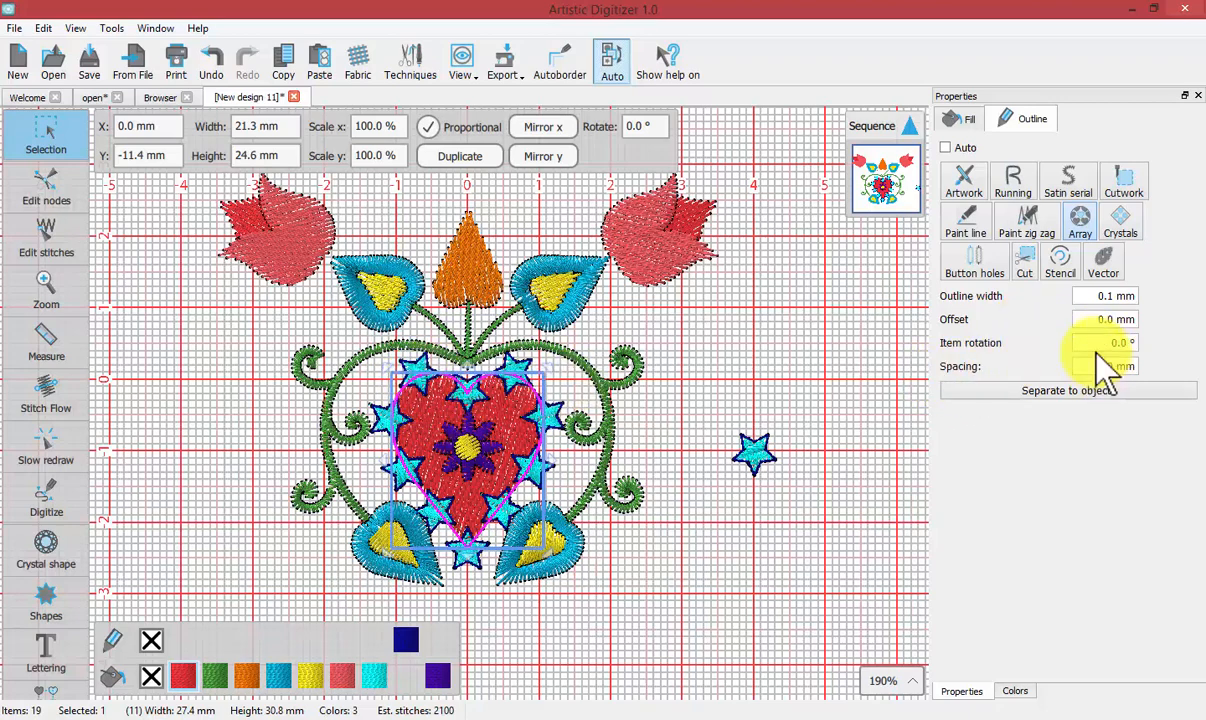
Set the star array's item rotation to 25° and its spacing to 1 mm.
double_click(1181, 341)
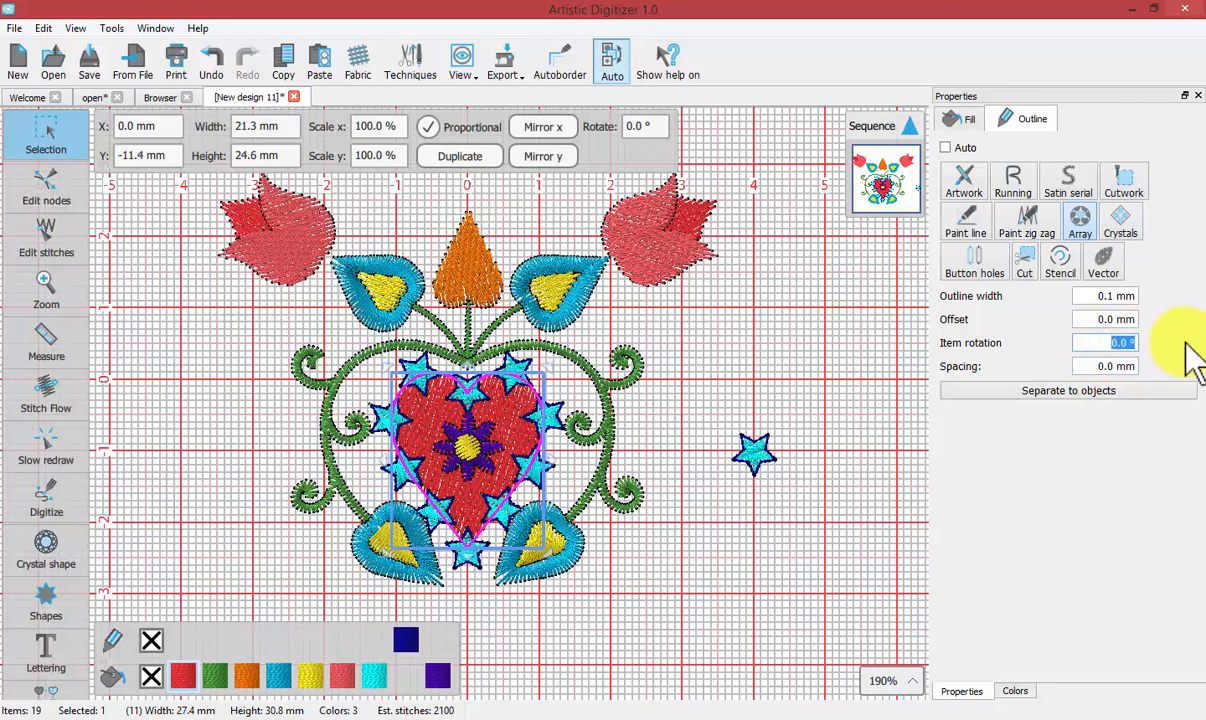
type("25")
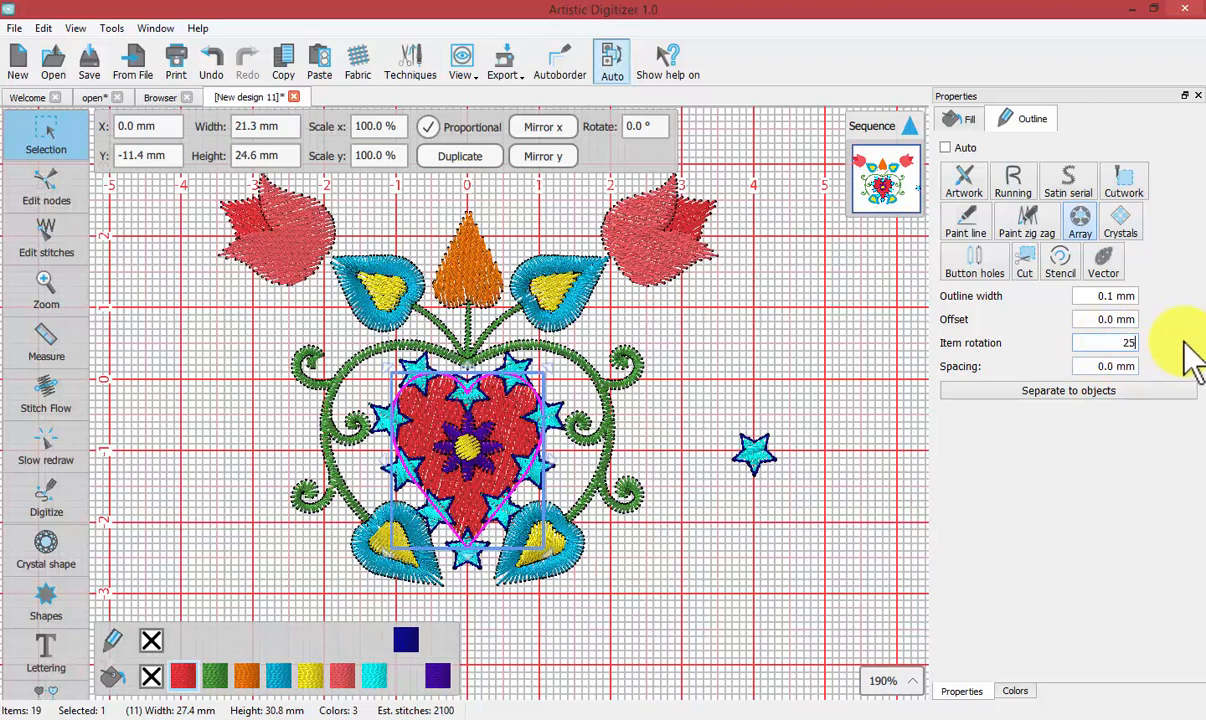
key("Return")
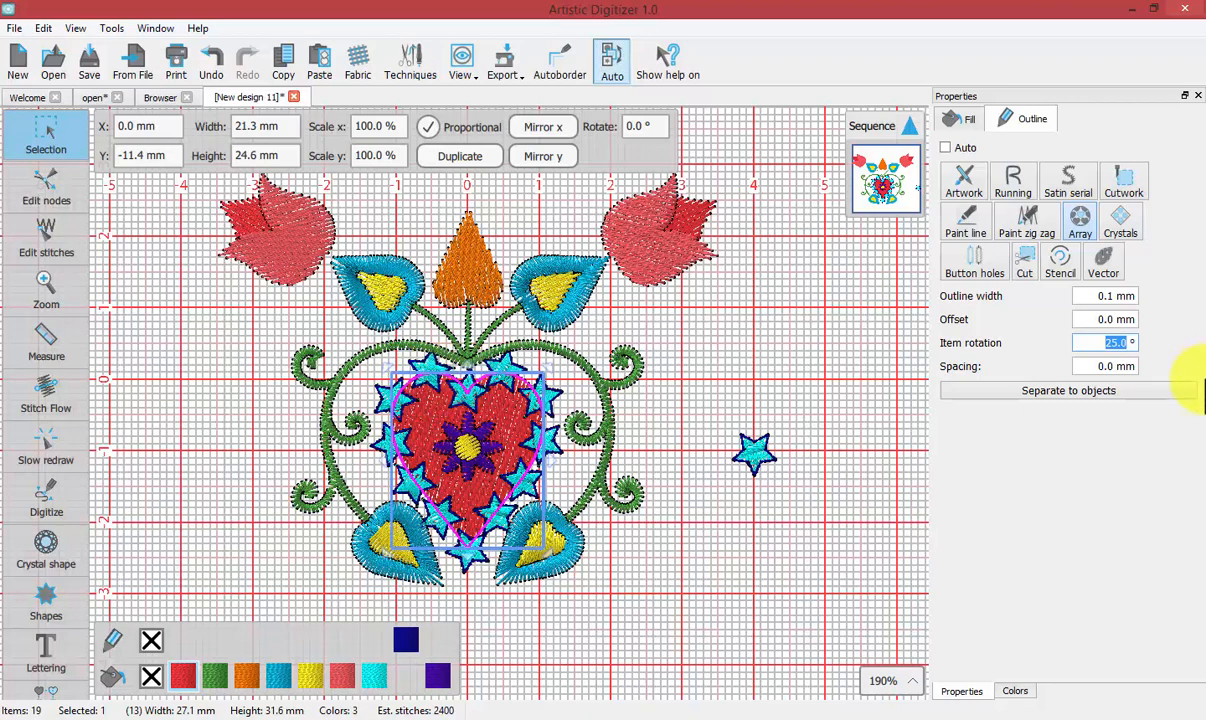
left_click(1099, 364)
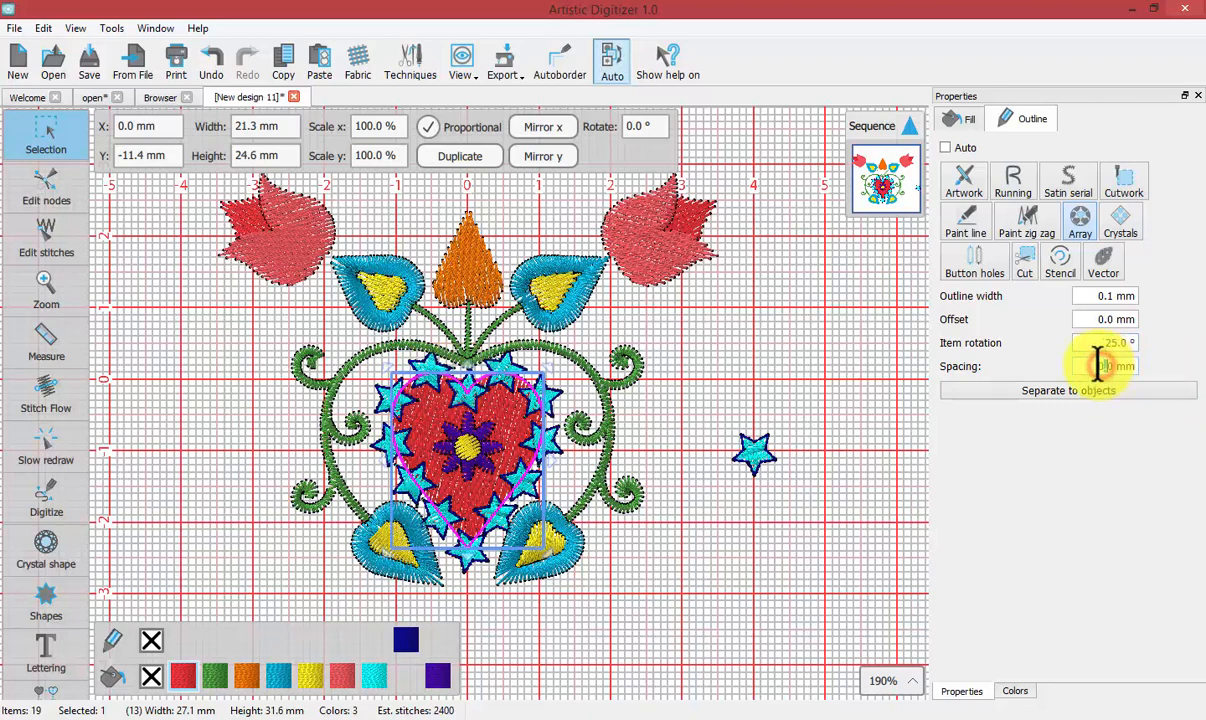
left_click(1099, 366)
type("1")
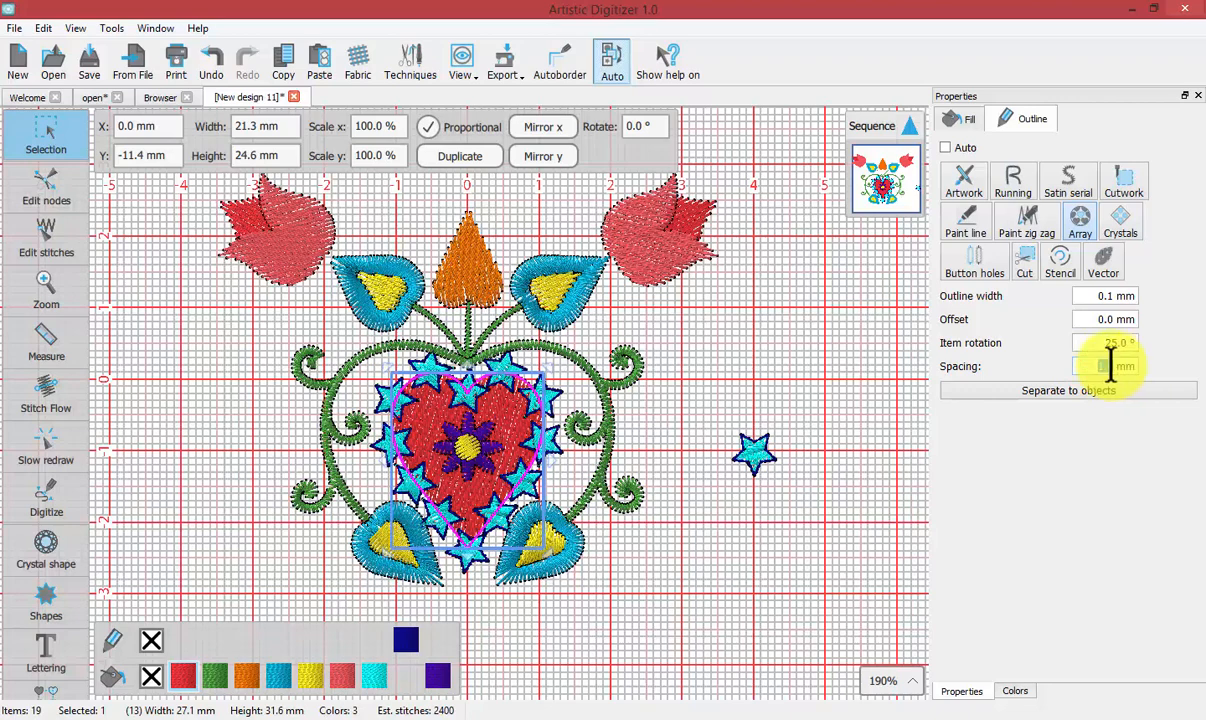
key("Return")
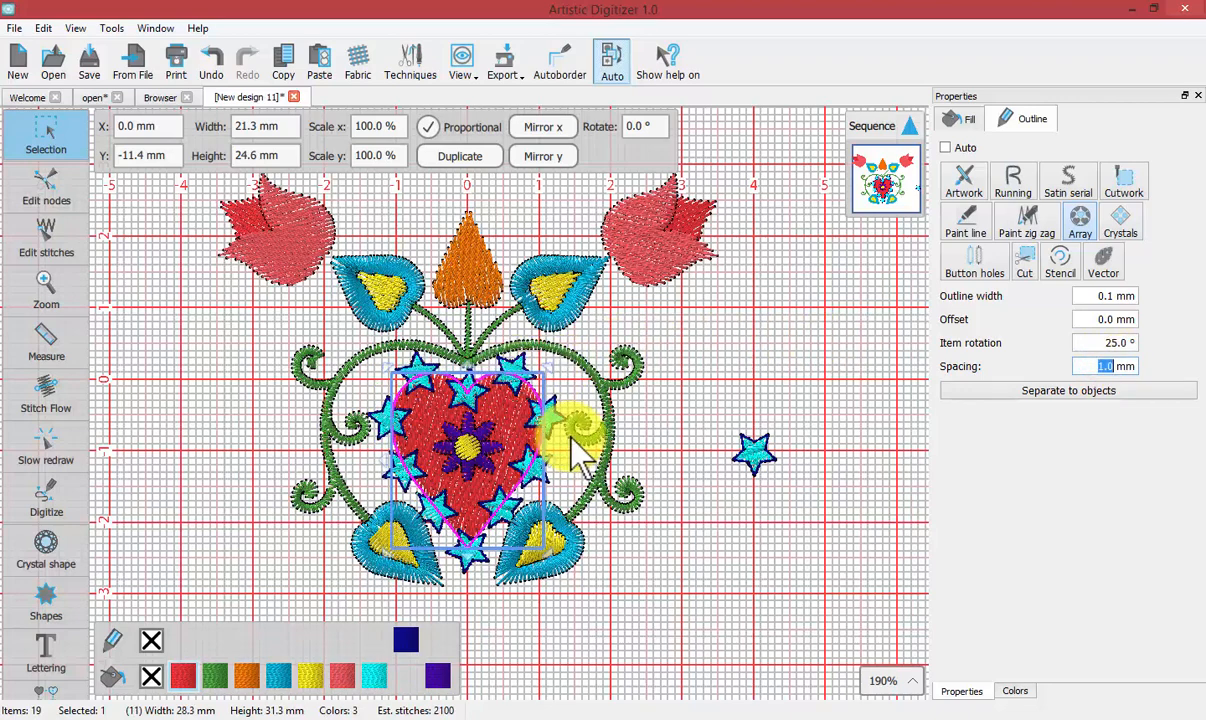
Set the offset of the heart's star array to 2 mm.
left_click(1090, 319)
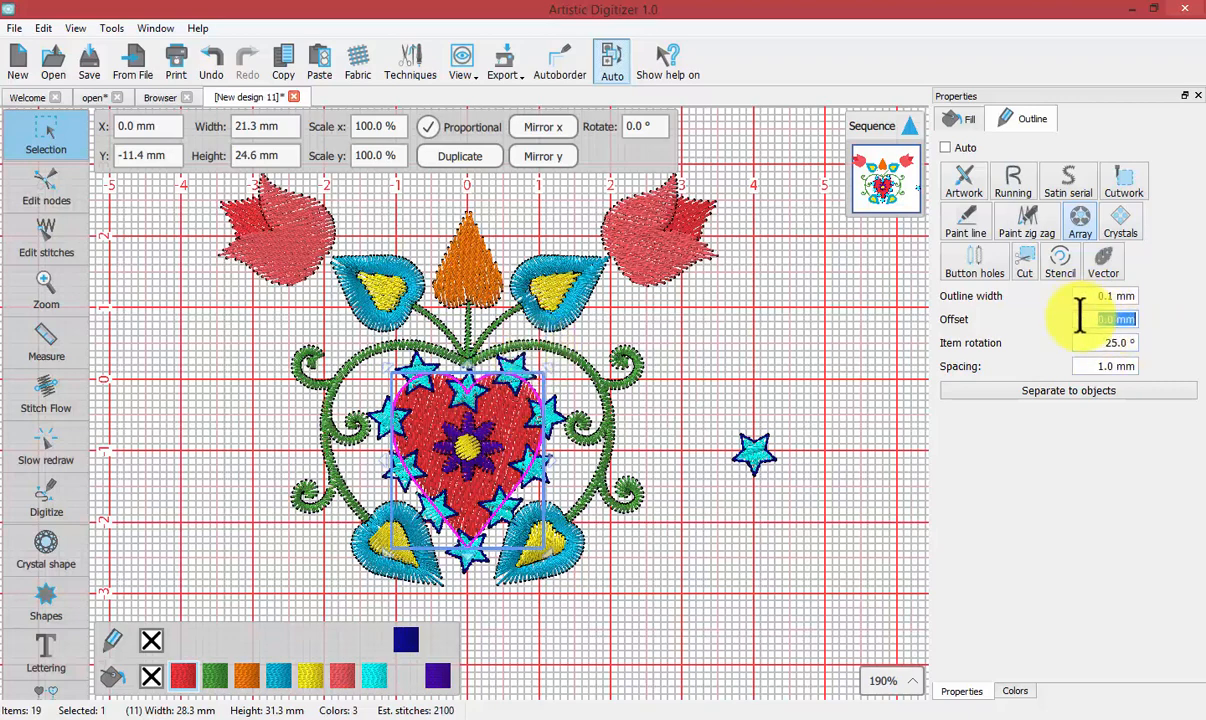
type("2")
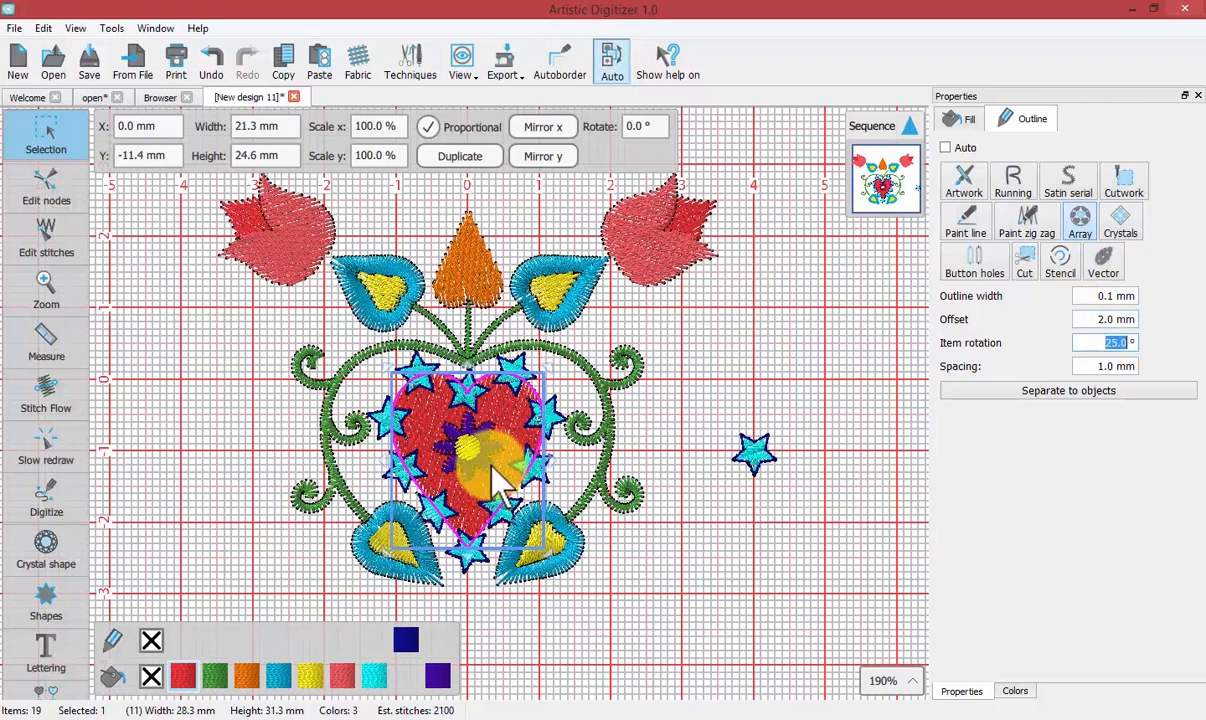
key("shift+Tab")
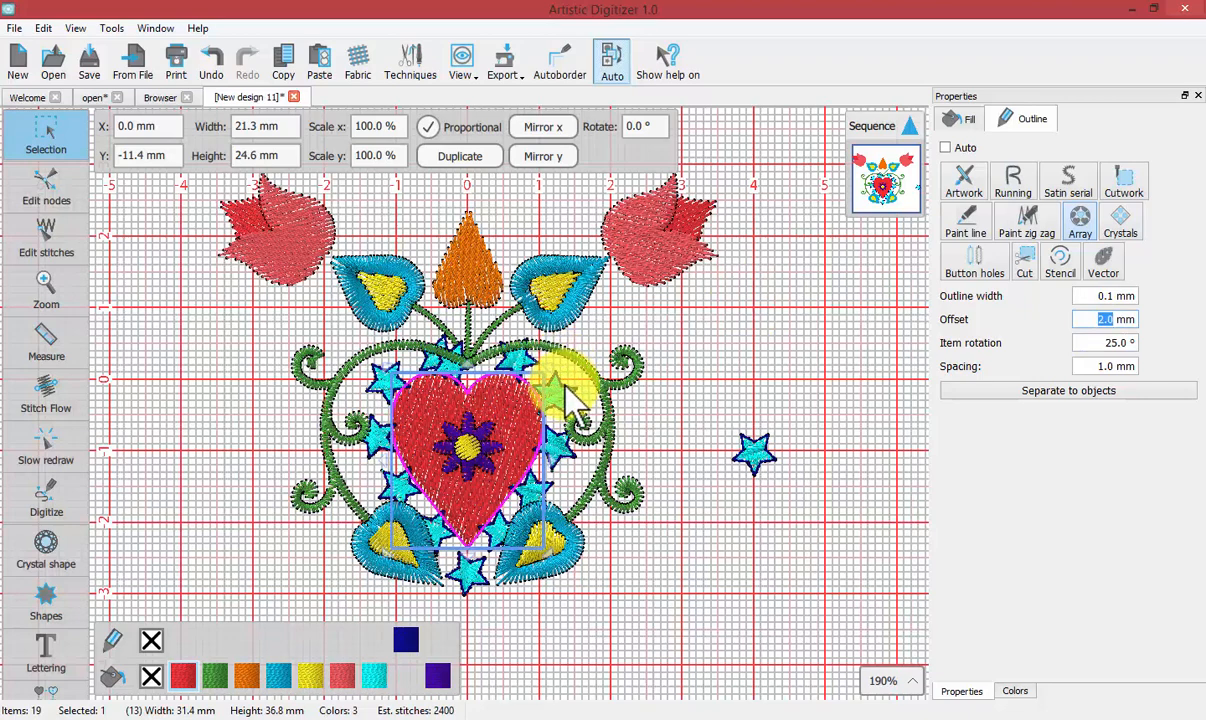
Undo the last change to the star array and clear the selection.
left_click(211, 56)
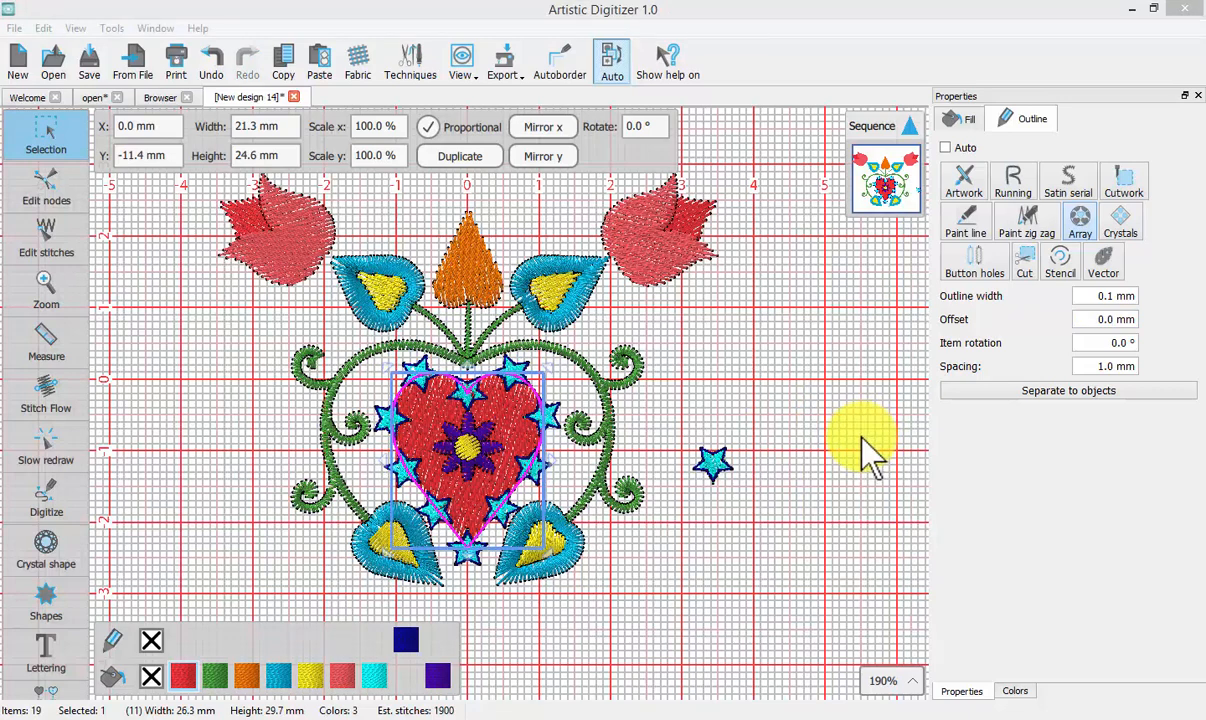
left_click(840, 369)
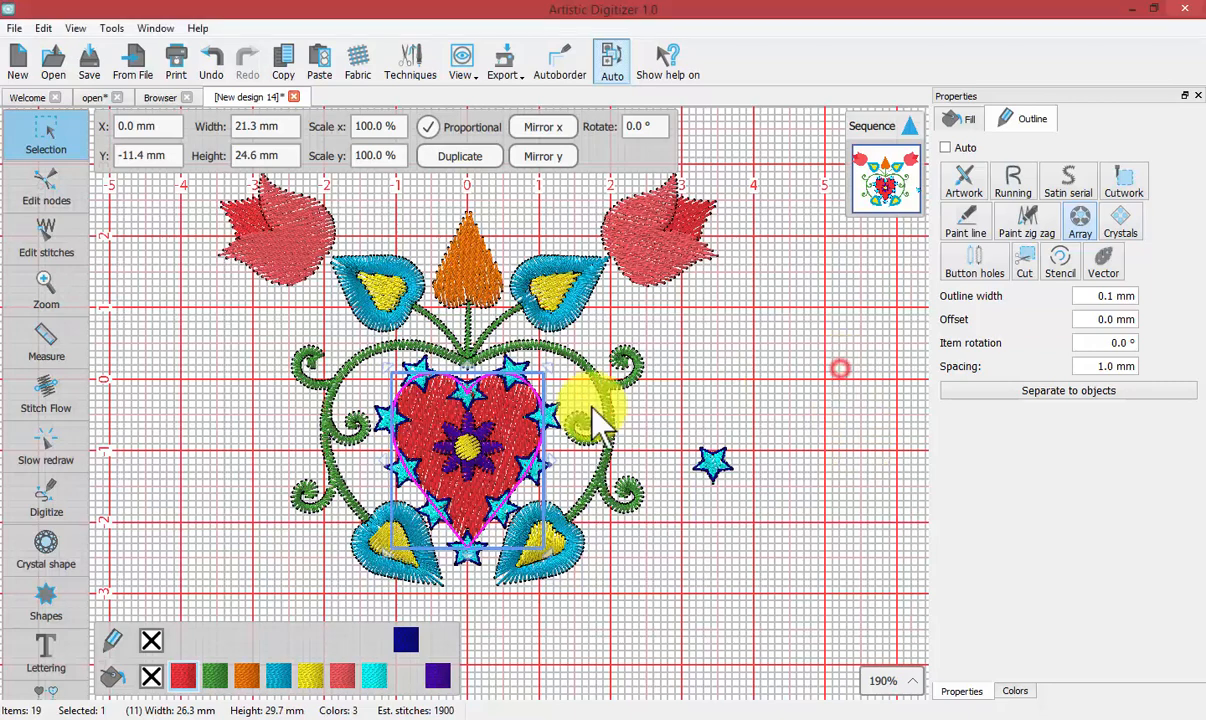
left_click(713, 349)
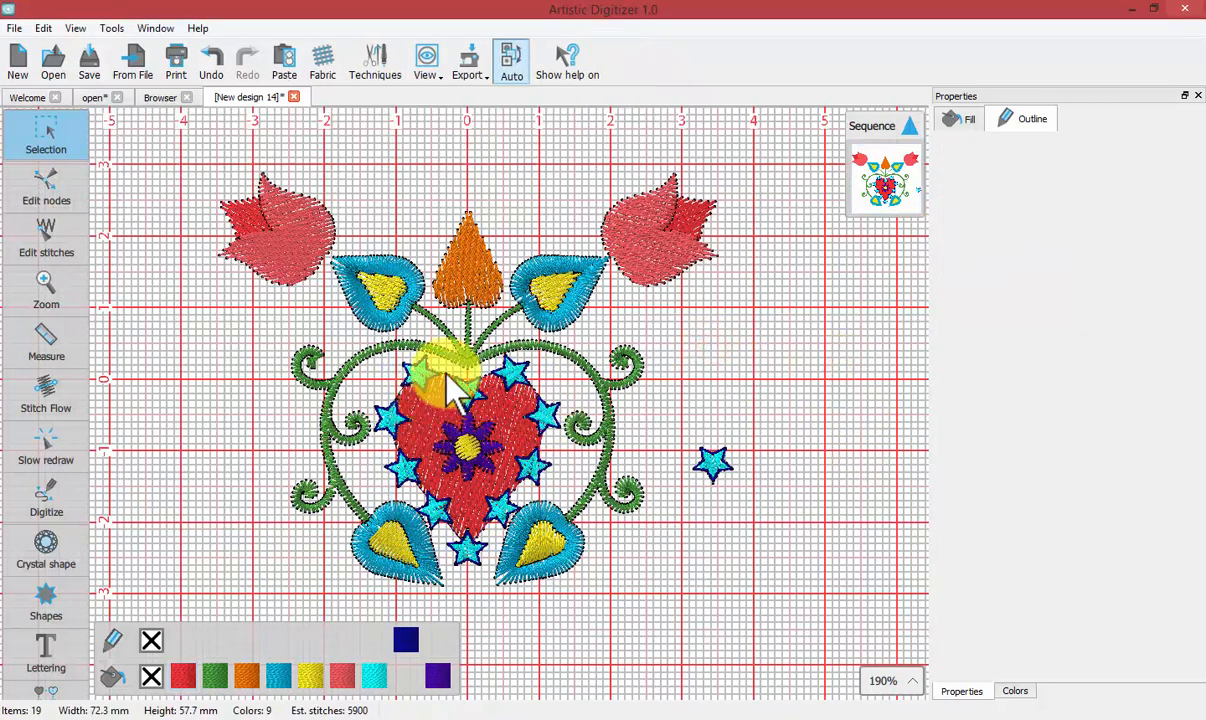
Select the heart with its star outline and set the array spacing to 2 mm.
left_click(540, 420)
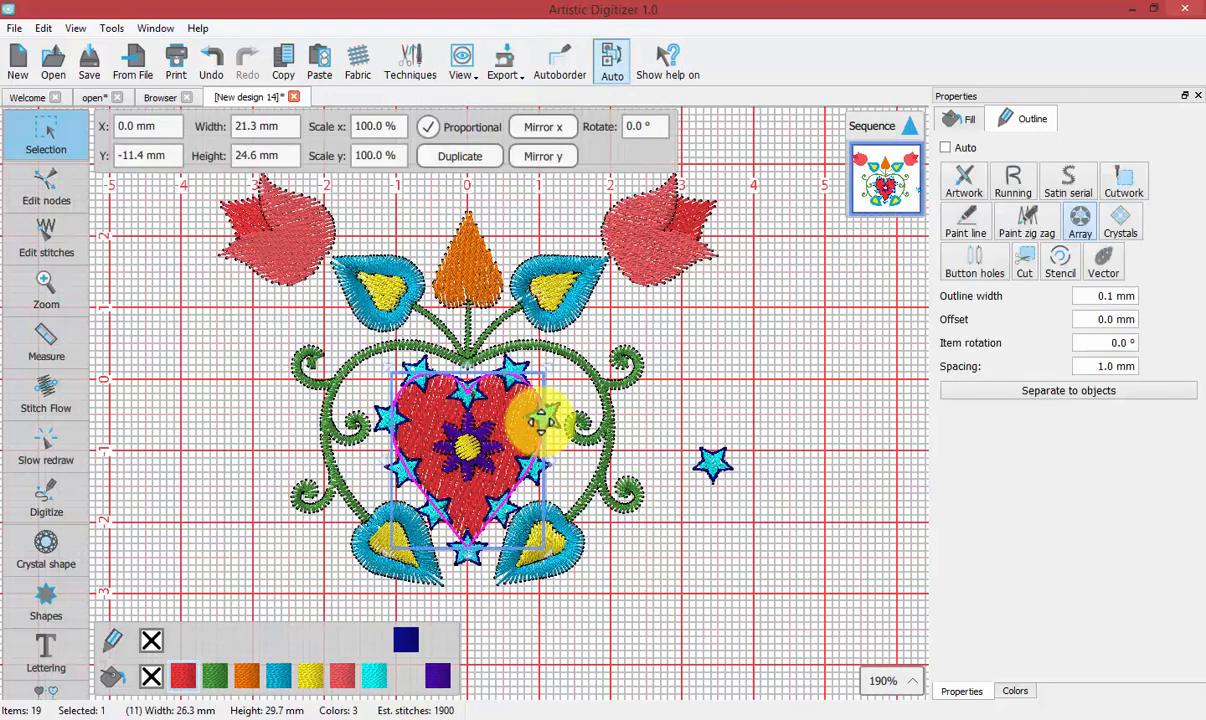
left_click(1094, 365)
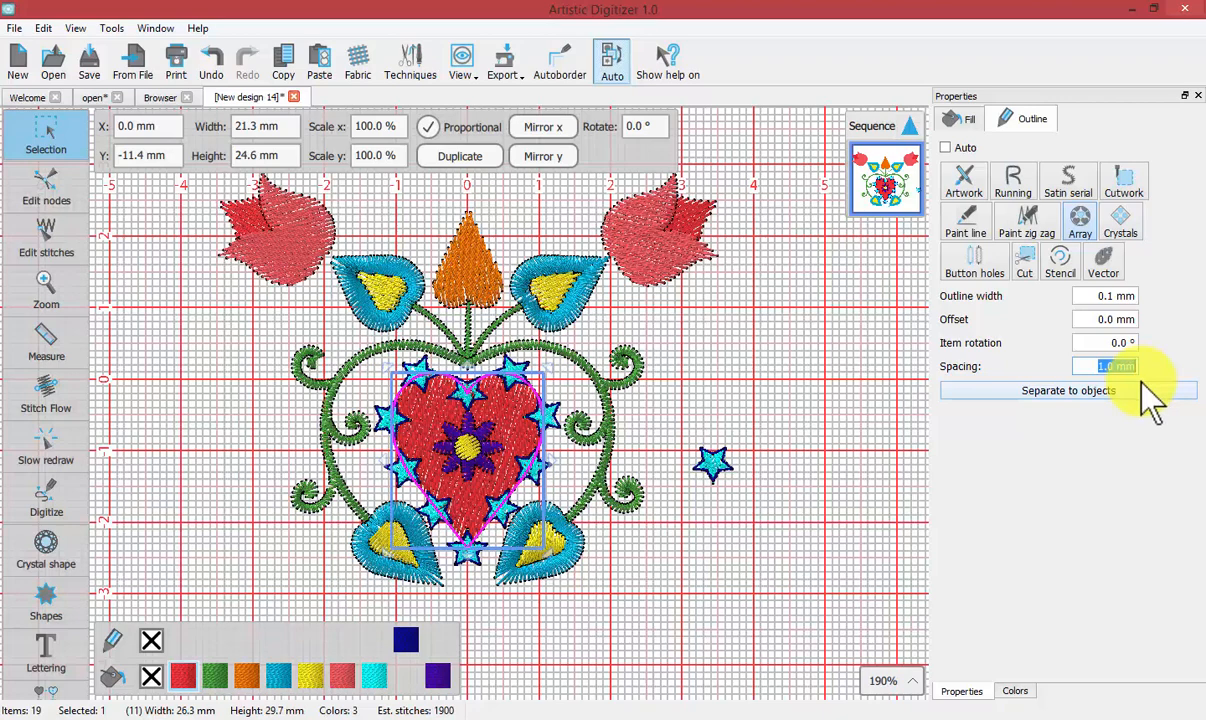
type("2")
key("Return")
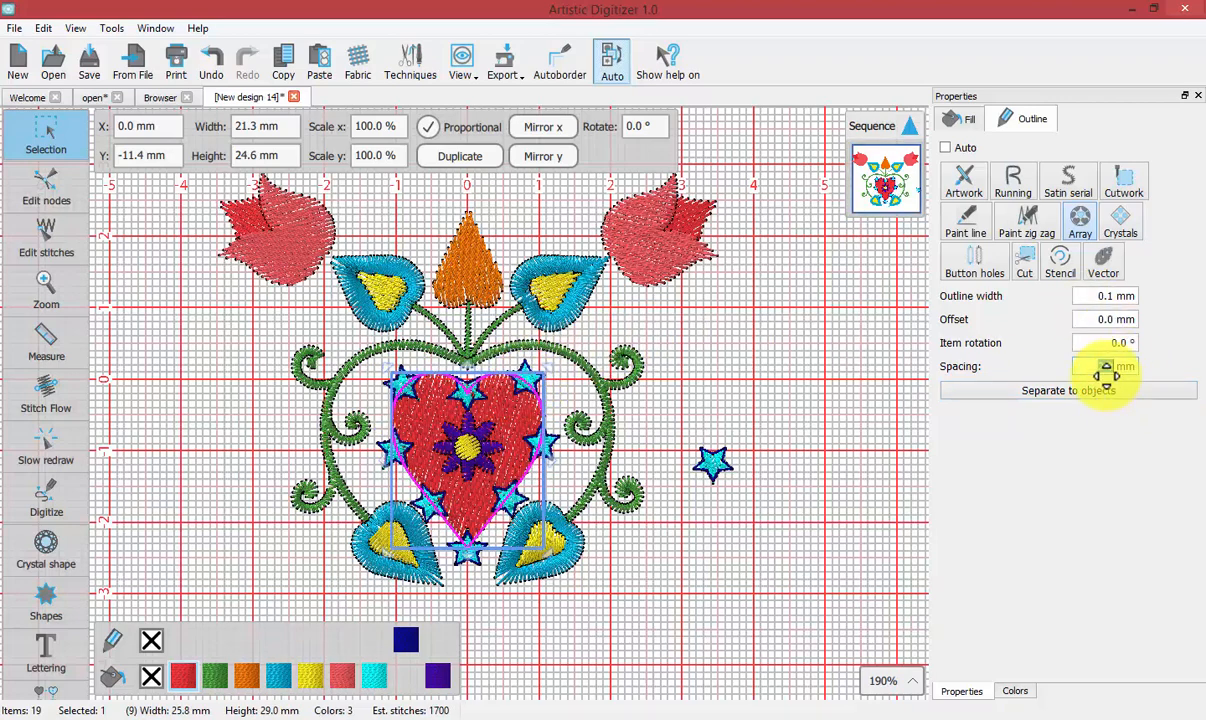
Set the star array's spacing to 0 mm and separate the array into objects.
type("0")
key("Return")
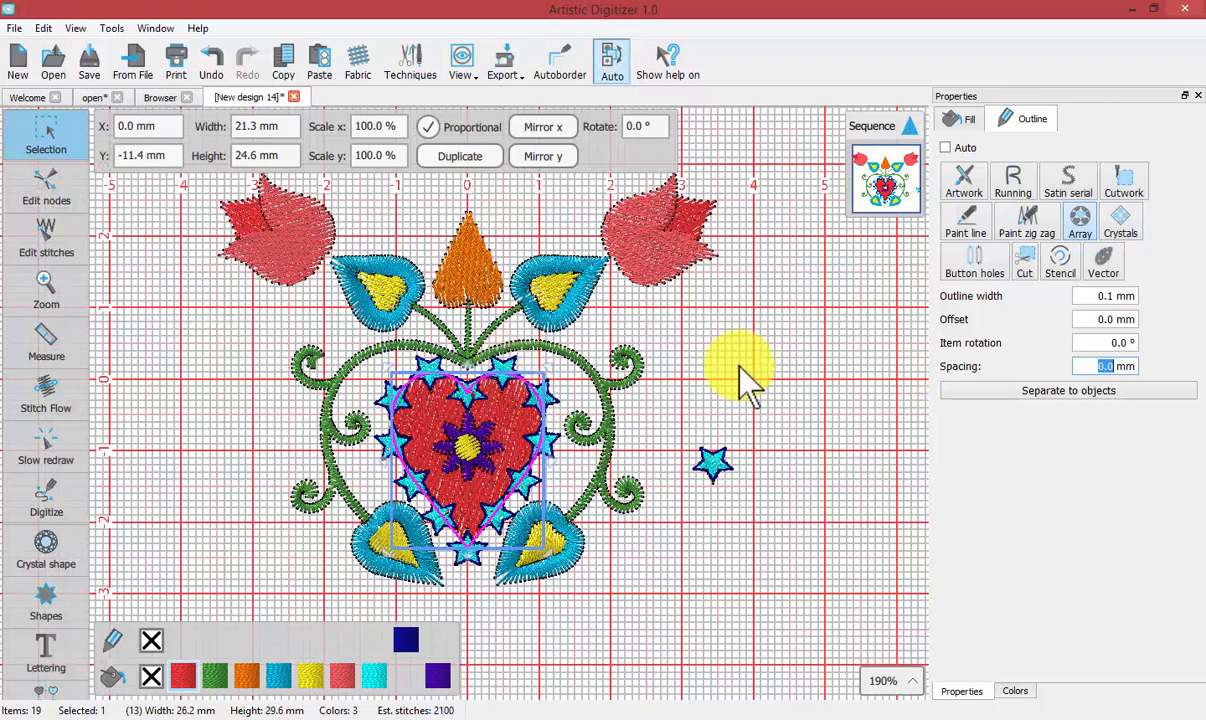
left_click(1052, 391)
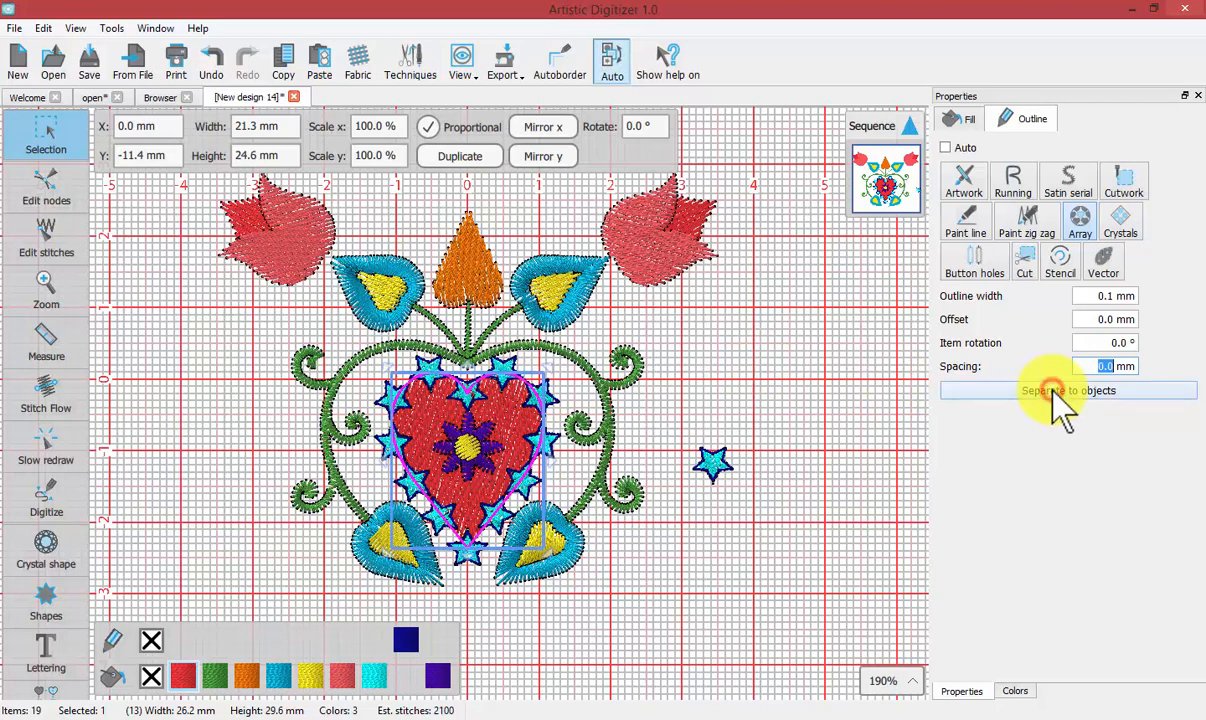
left_click(754, 385)
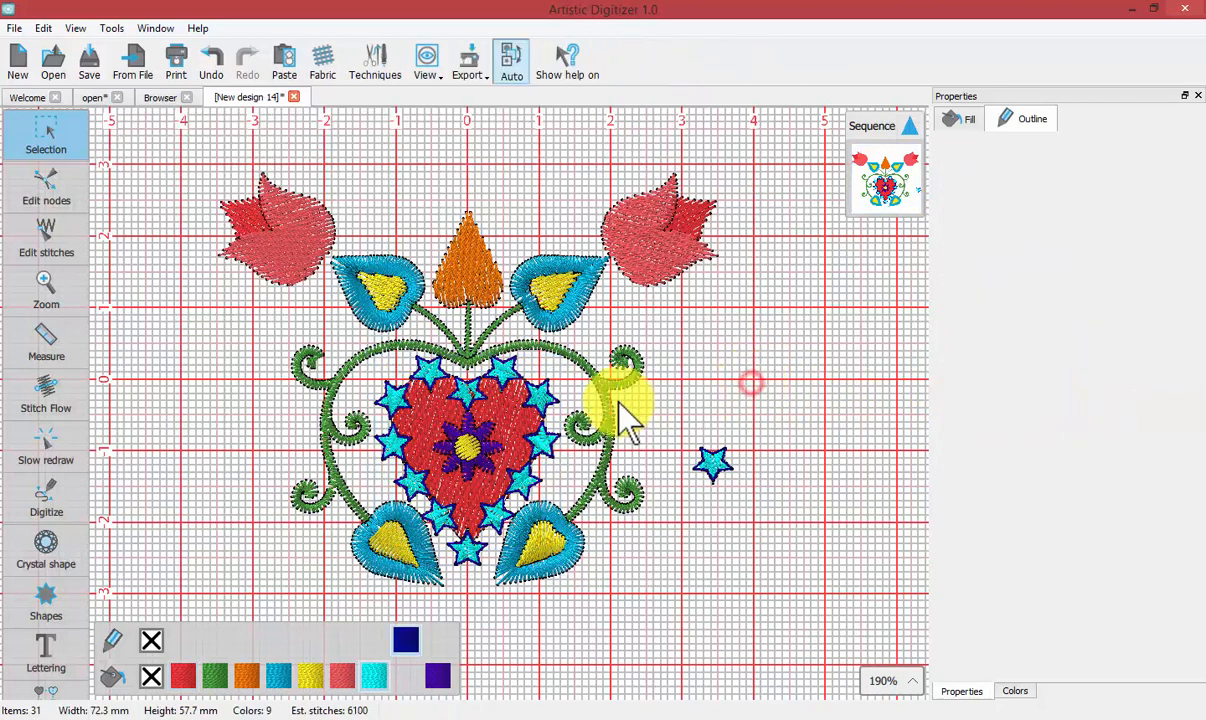
Ungroup the separated stars around the heart and clear the selection.
left_click(538, 396)
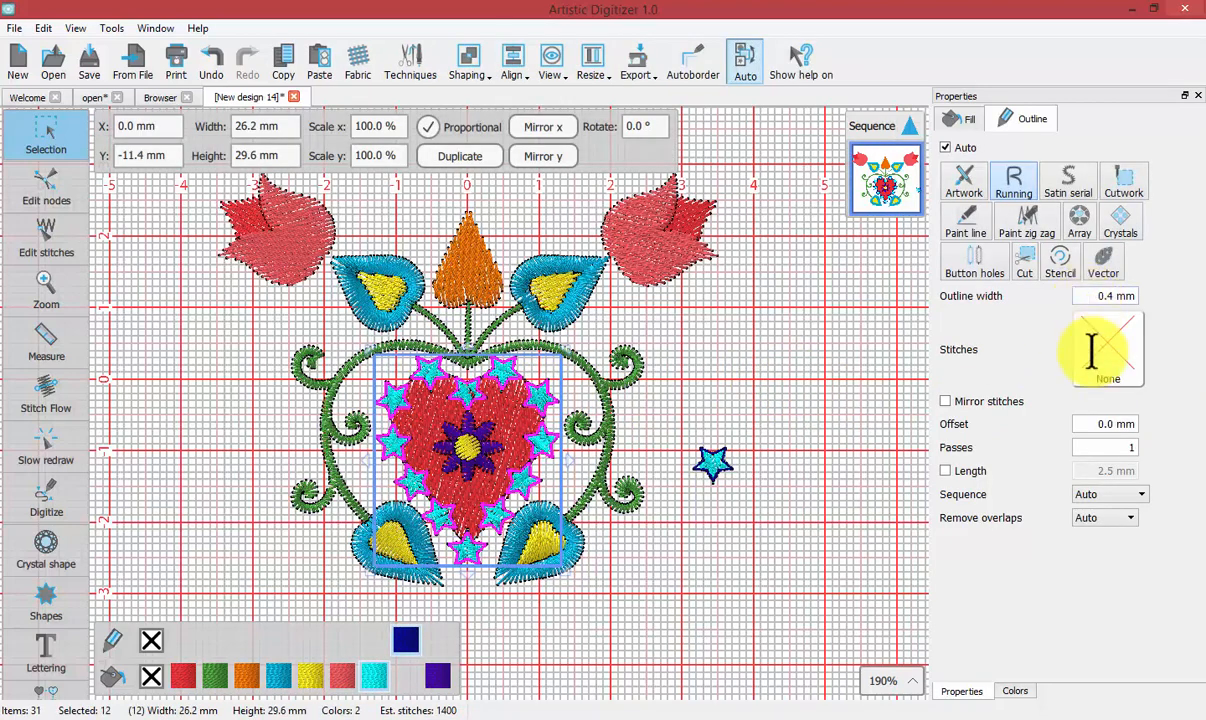
right_click(543, 396)
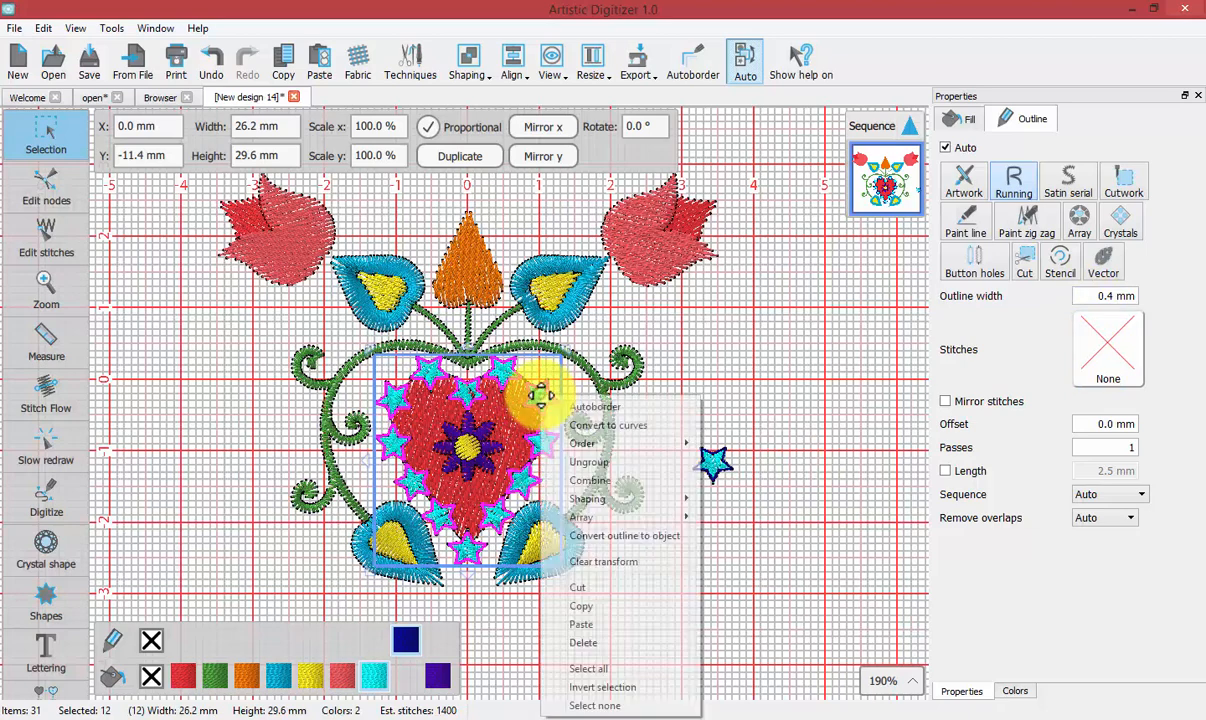
left_click(625, 463)
left_click(772, 394)
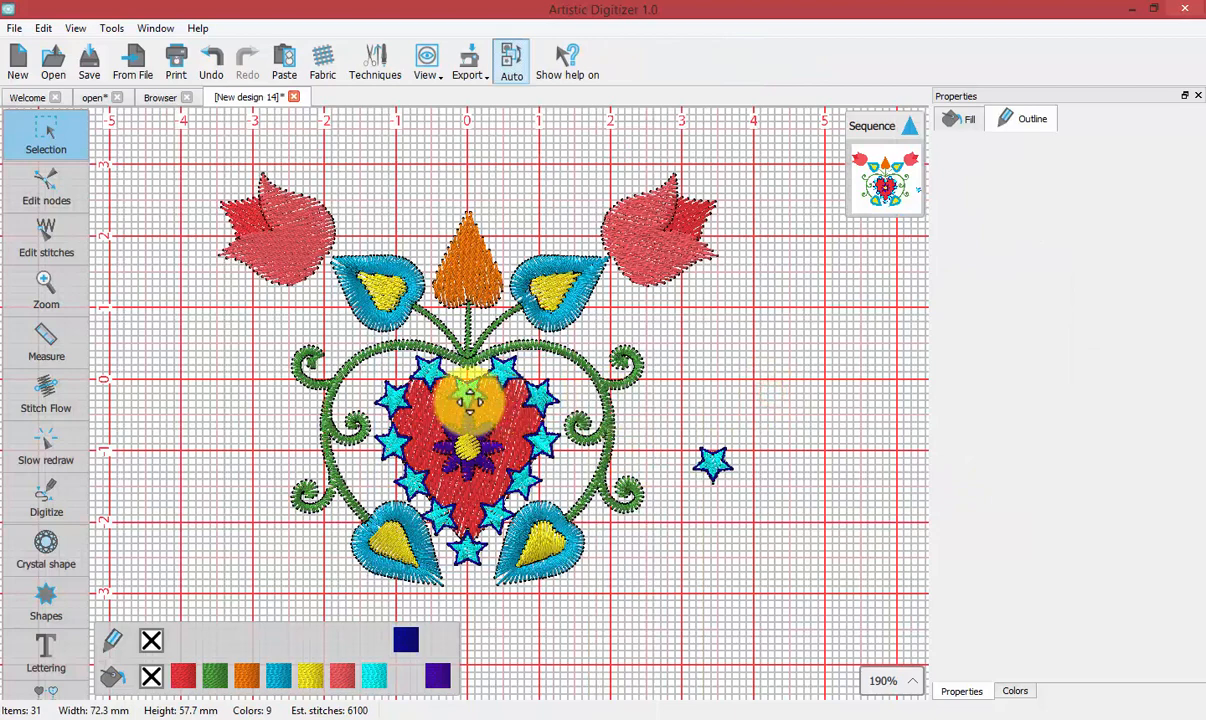
Enlarge the single star in the heart's upper notch to about 7.5 mm wide and 6.4 mm high.
left_click(466, 400)
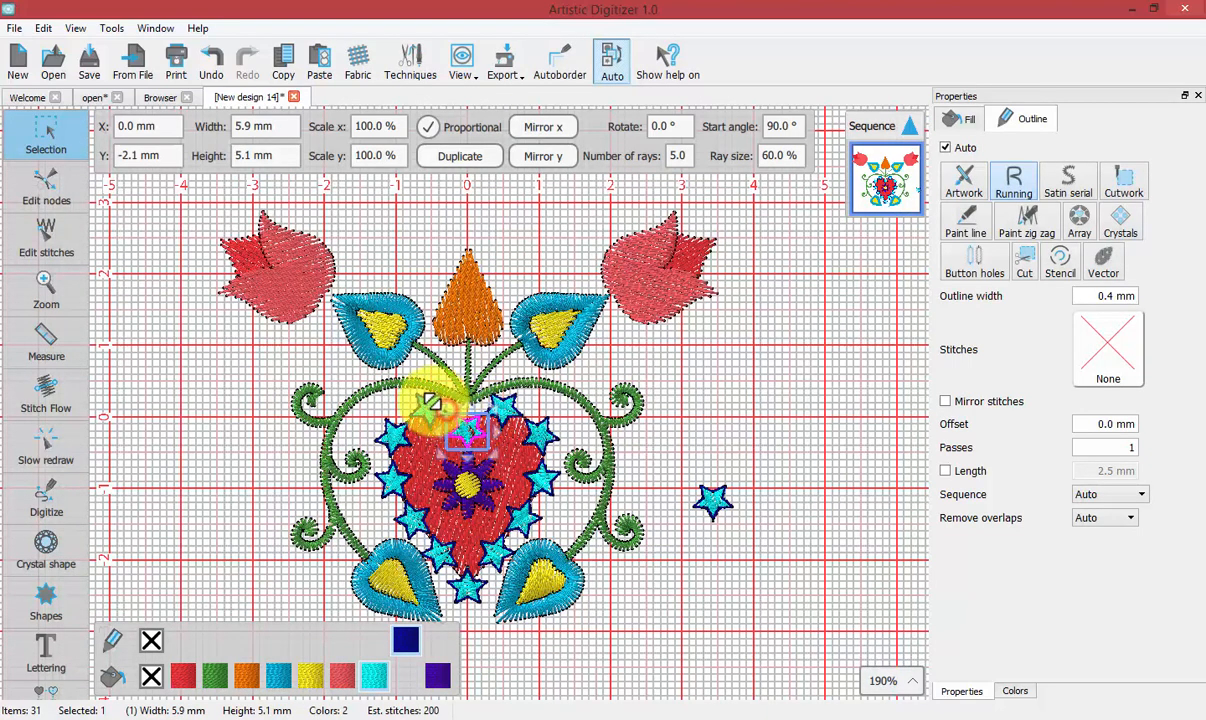
left_click_drag(430, 401, 470, 422)
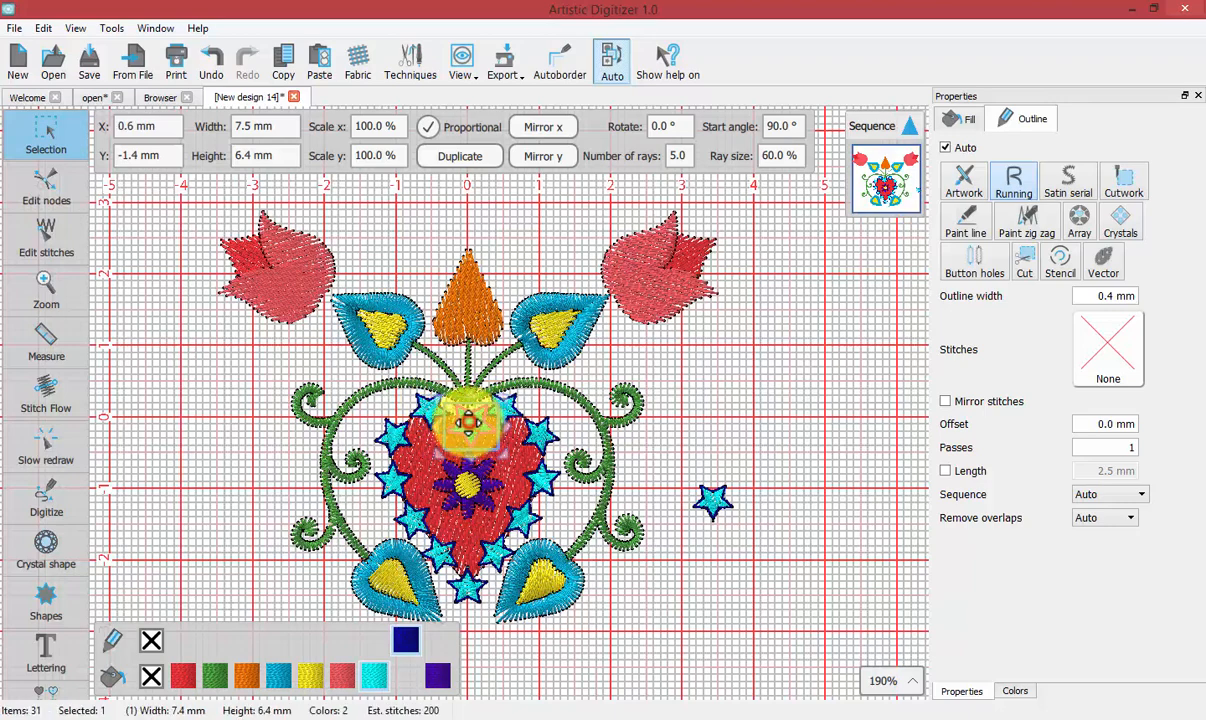